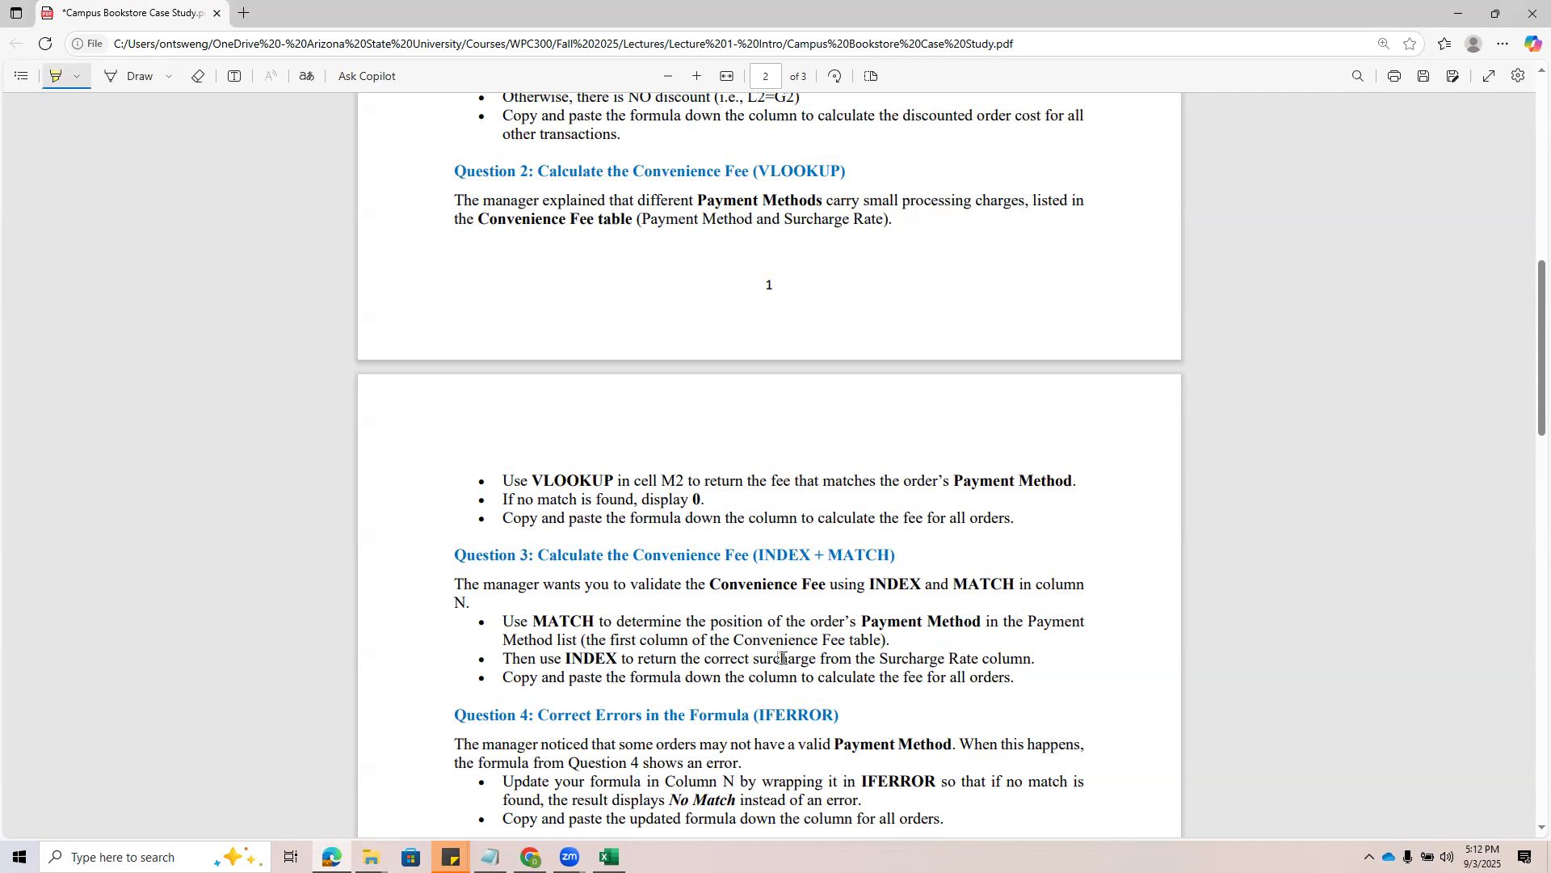
Switch to the Campus Bookstore Orders workbook in Excel and highlight the Convenience Fee table in R1:S5
{"action": "left_click", "coordinate": [610, 857]}
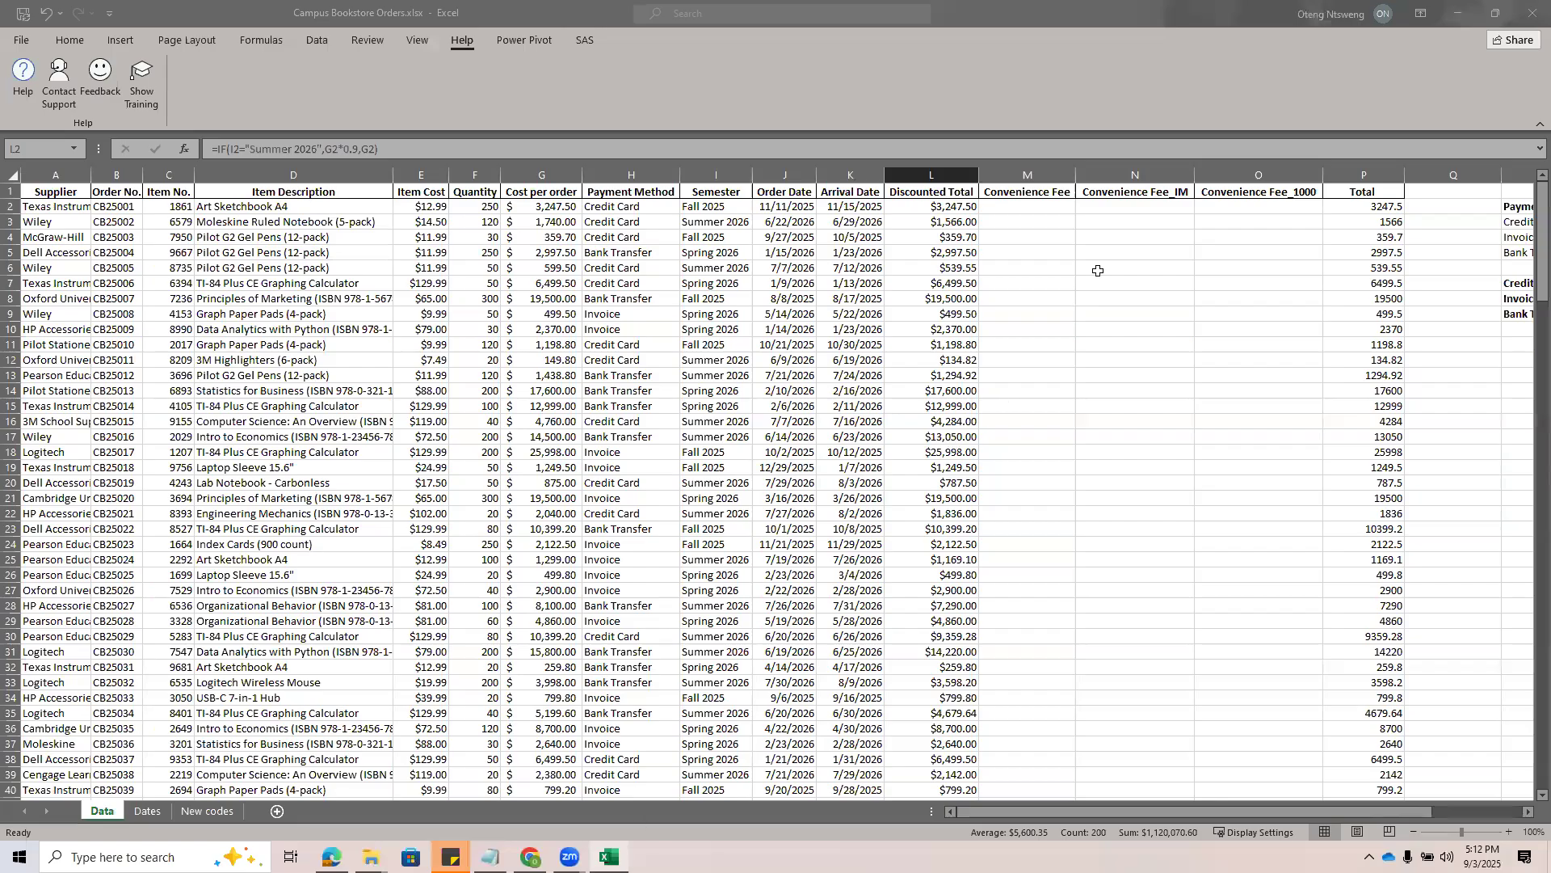
{"action": "left_click", "coordinate": [1099, 269]}
{"action": "left_click_drag", "start_coordinate": [1182, 814], "coordinate": [1281, 816]}
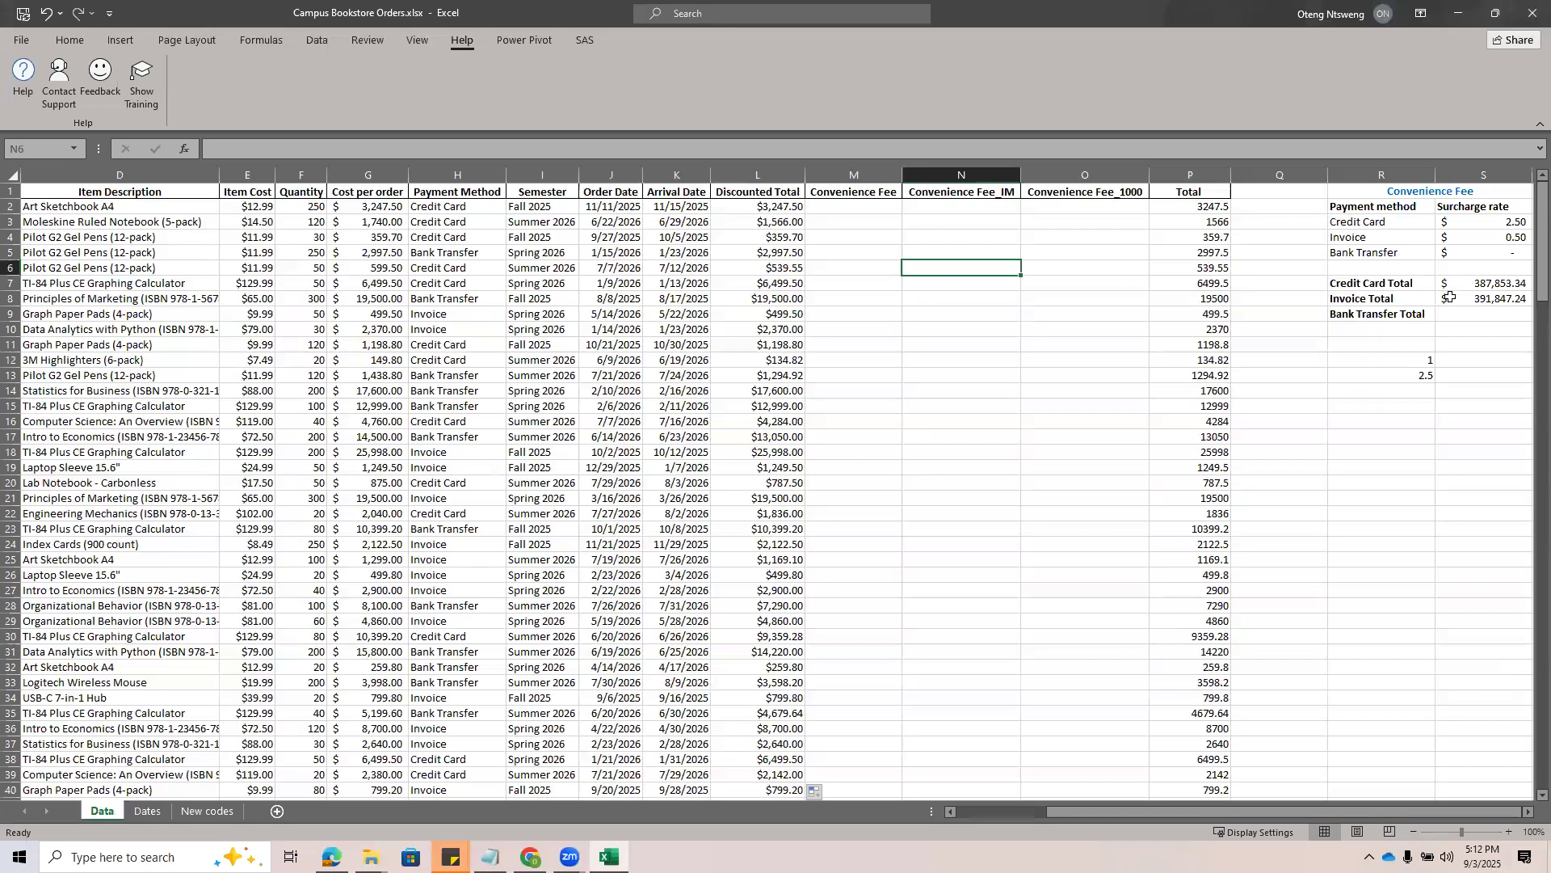
{"action": "left_click_drag", "start_coordinate": [1381, 194], "coordinate": [1443, 253]}
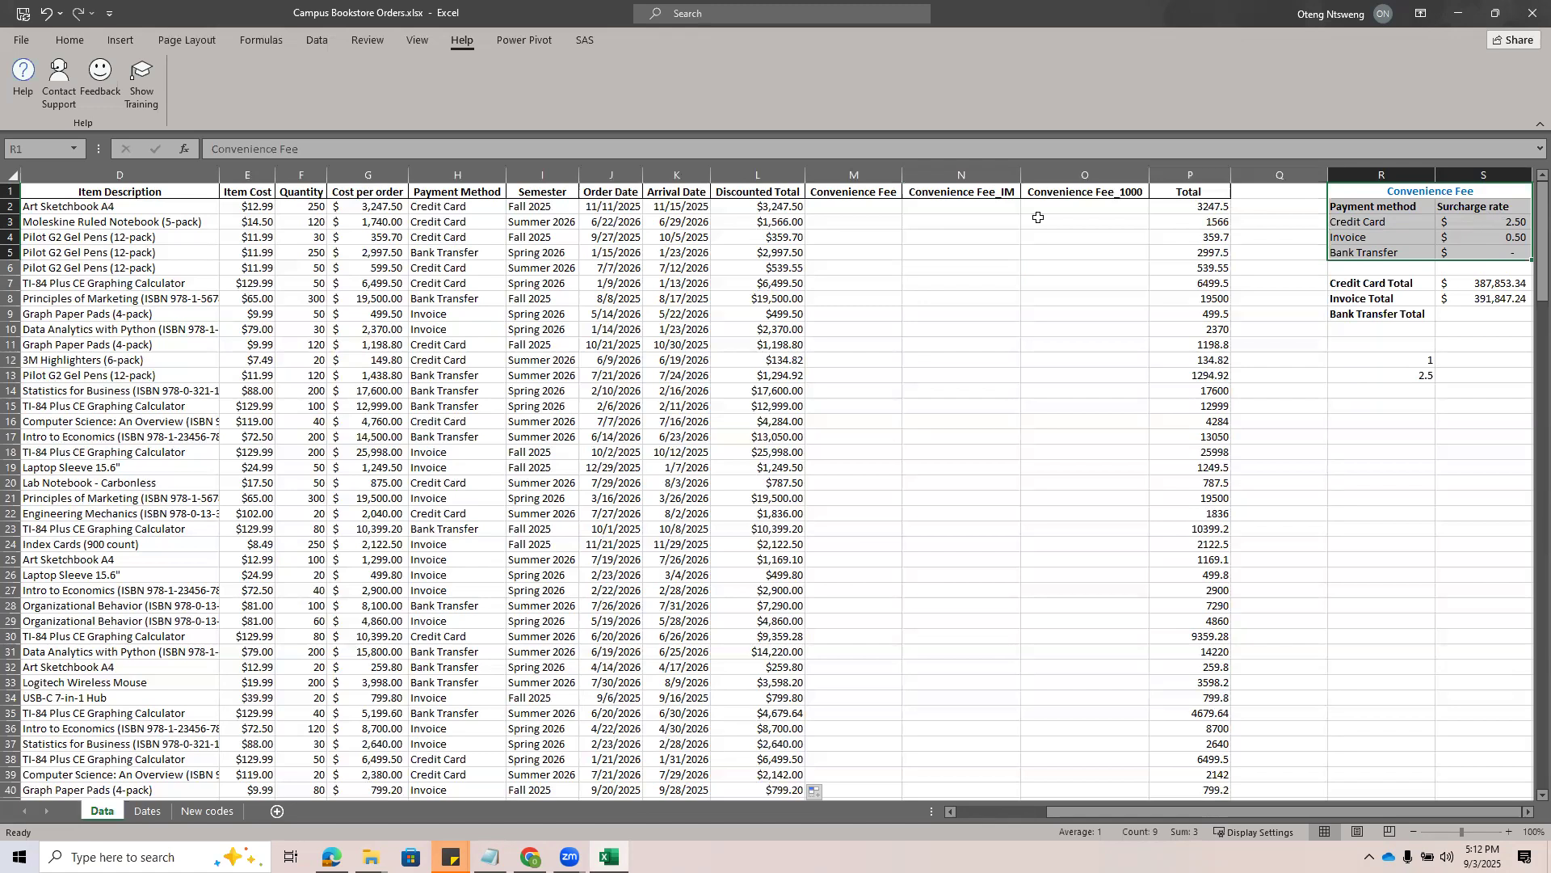
Start a VLOOKUP function in cell M2 with the order's payment method, H2, as the lookup value
{"action": "left_click", "coordinate": [863, 207]}
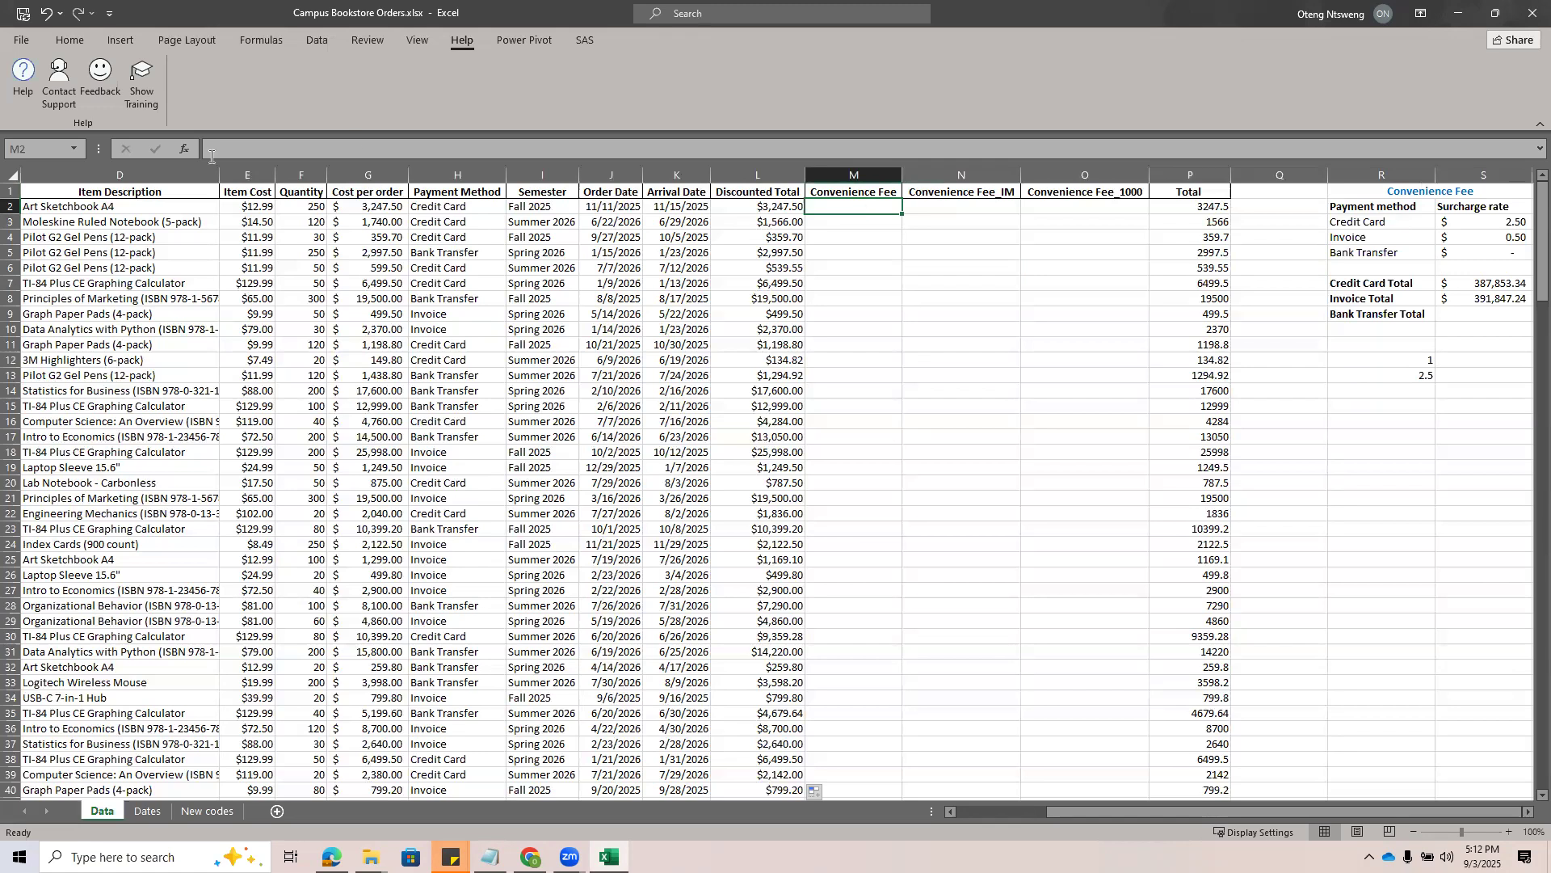
{"action": "left_click", "coordinate": [186, 148]}
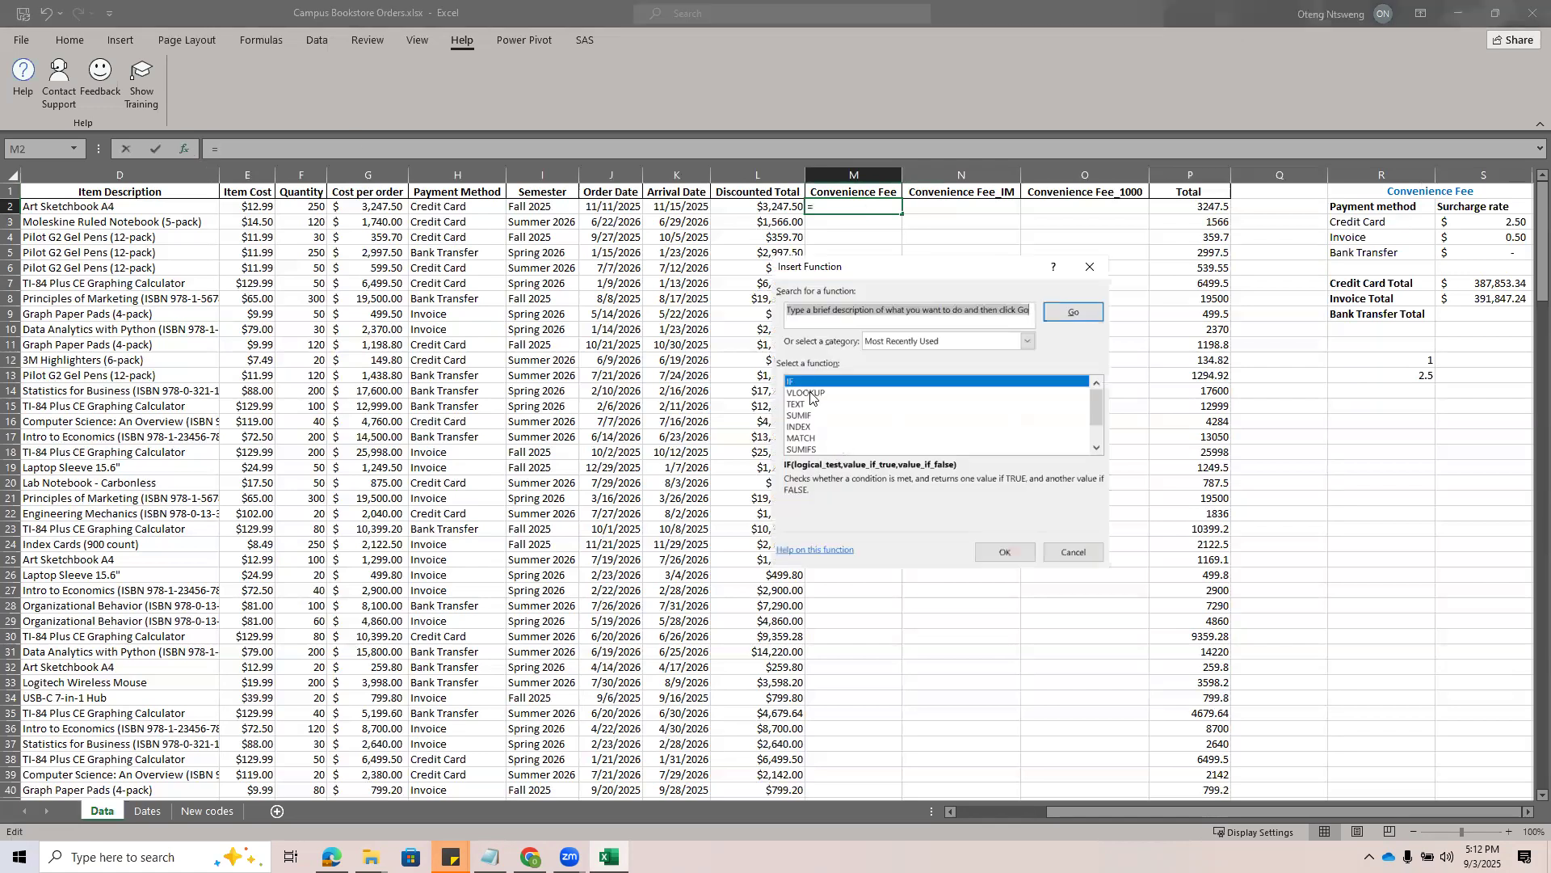
{"action": "double_click", "coordinate": [808, 393]}
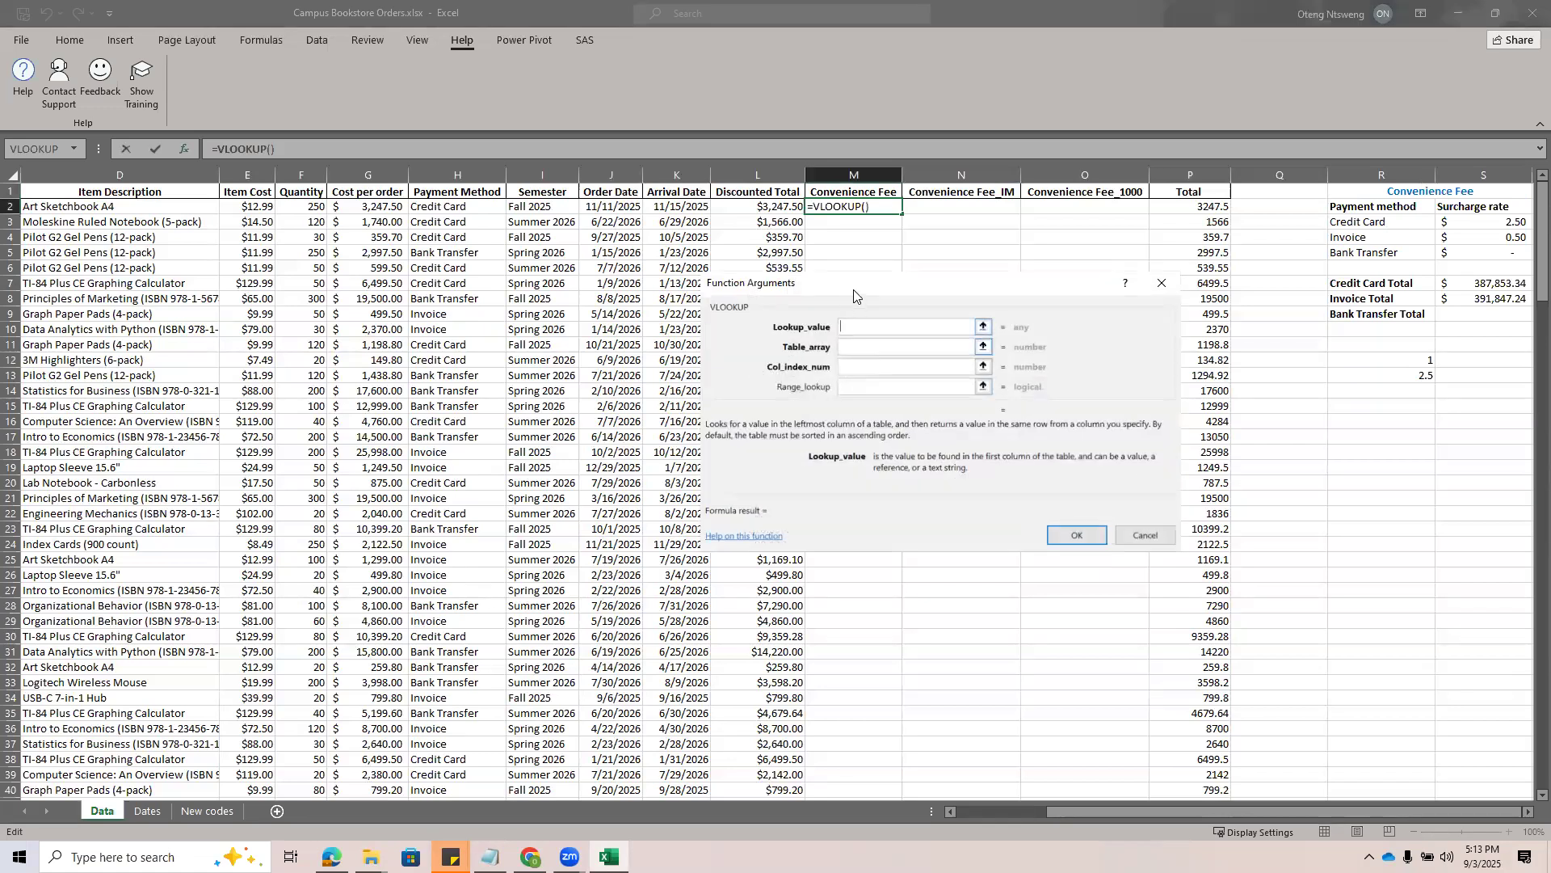
{"action": "left_click_drag", "start_coordinate": [854, 296], "coordinate": [786, 361]}
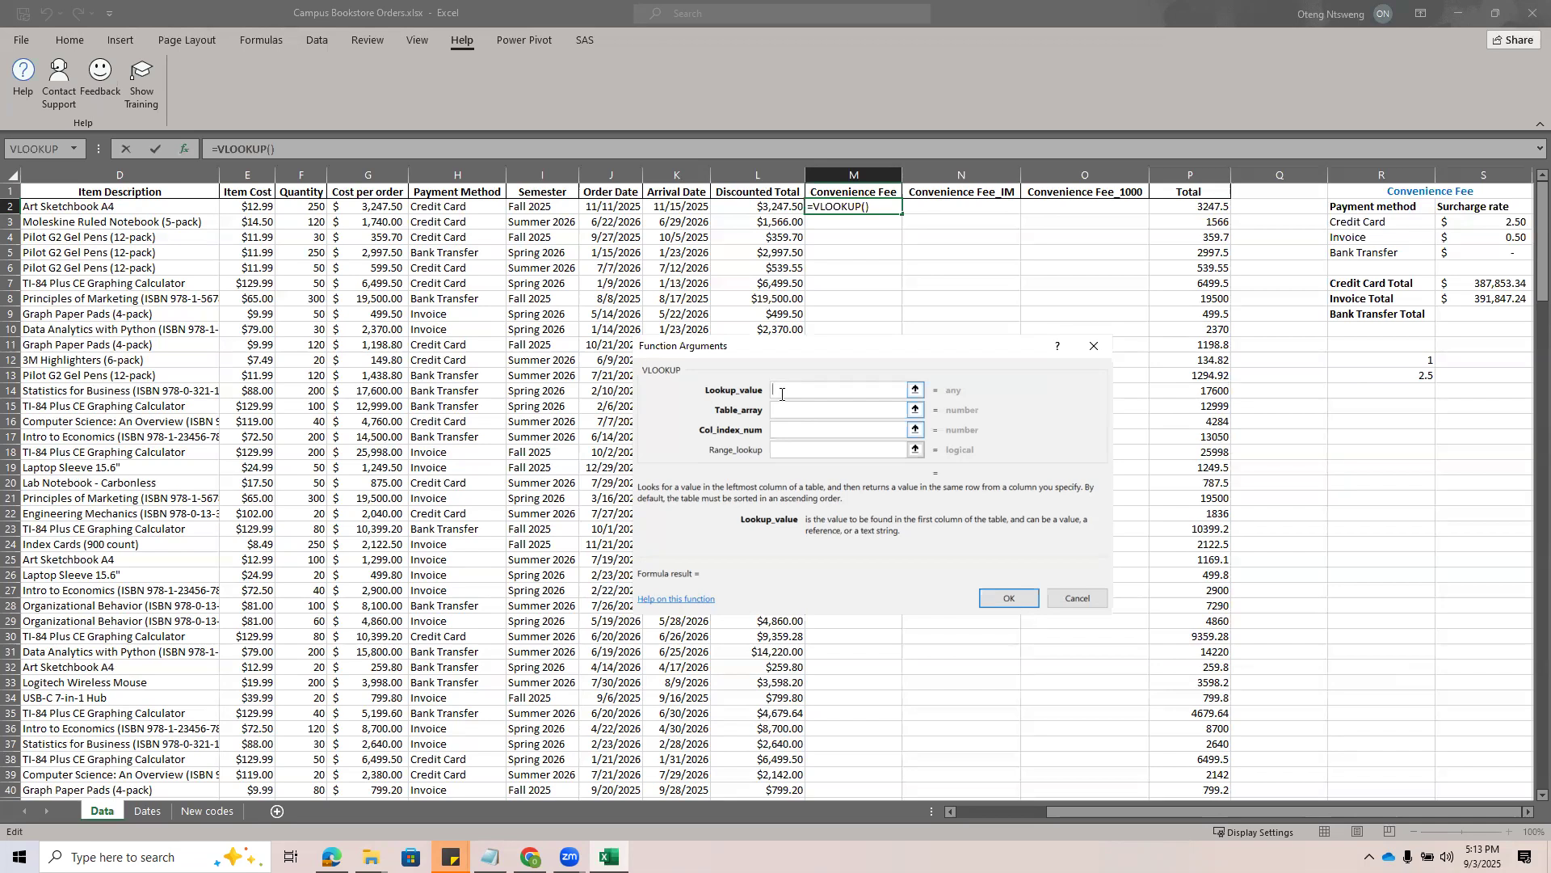
{"action": "left_click", "coordinate": [458, 208]}
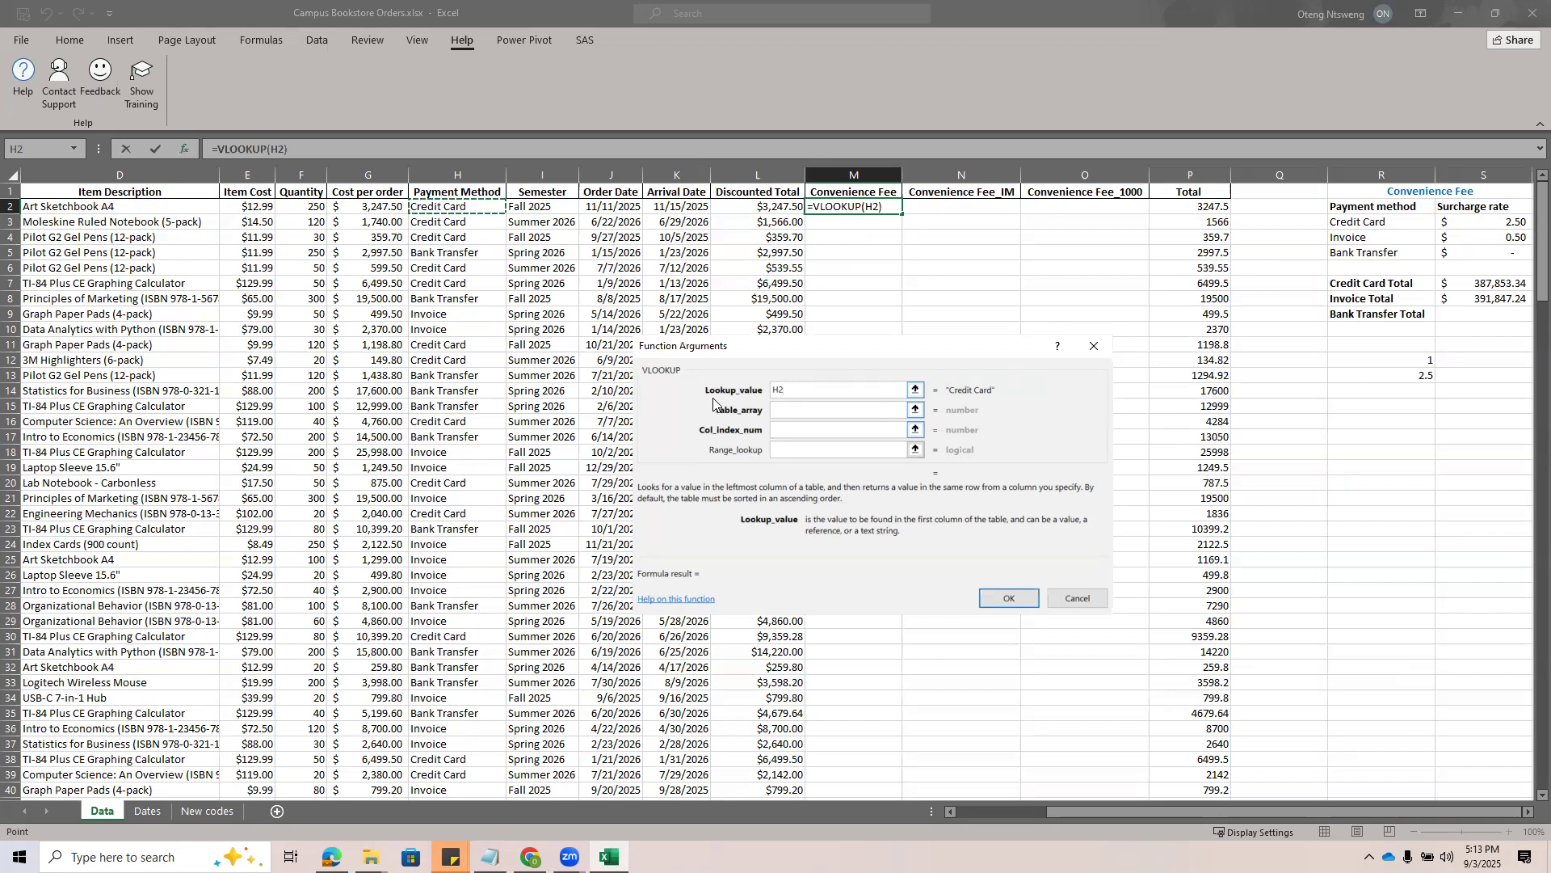
Set the VLOOKUP table array to the fee table range R2:S5
{"action": "left_click", "coordinate": [782, 409]}
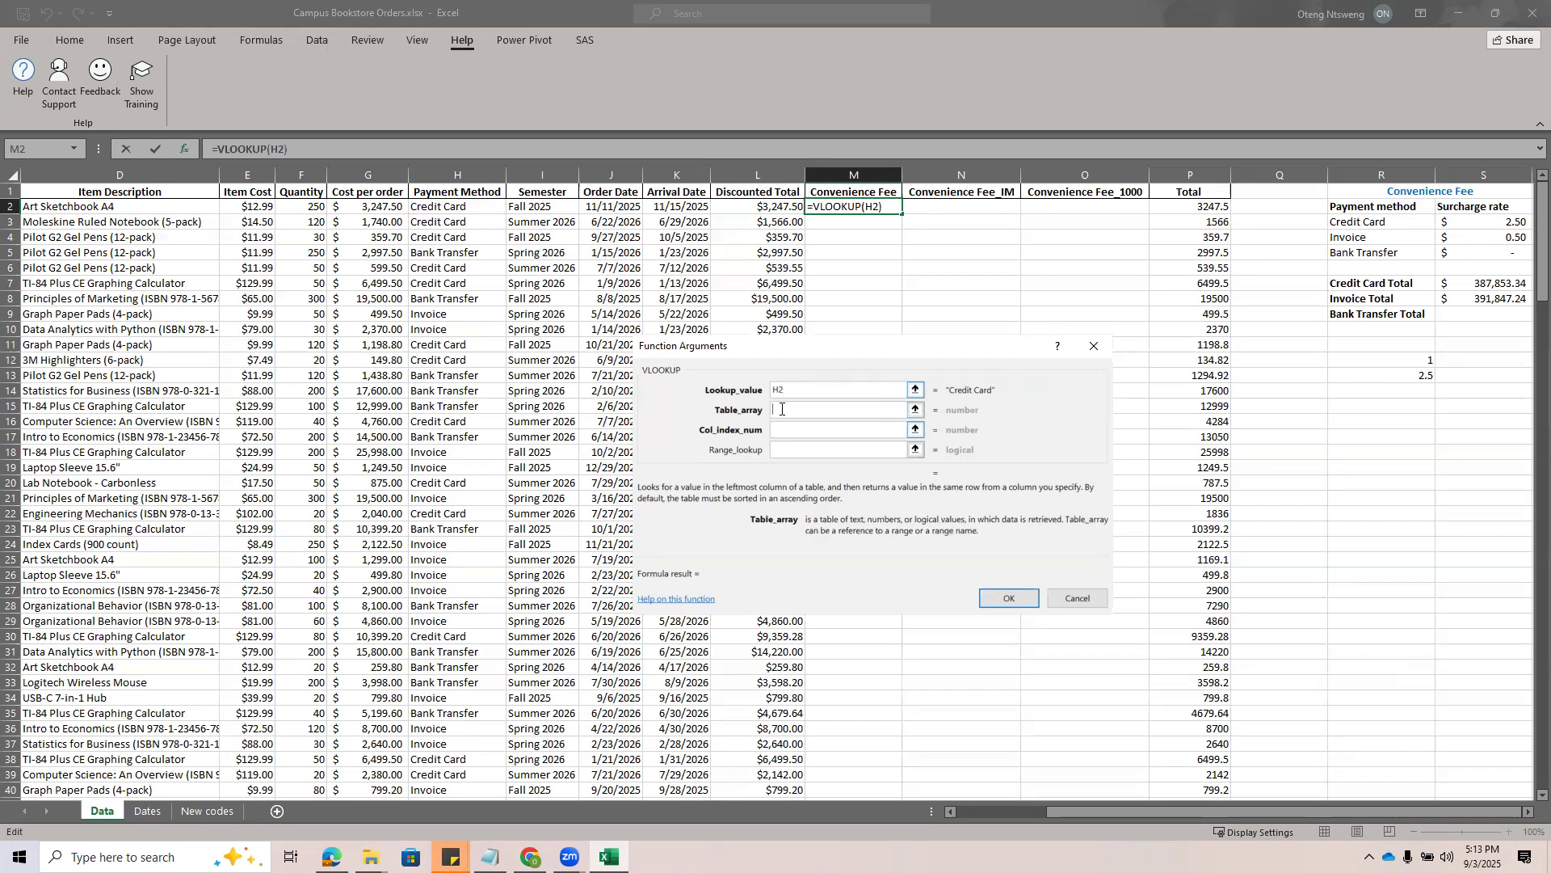
{"action": "left_click_drag", "start_coordinate": [1220, 812], "coordinate": [1241, 812]}
{"action": "left_click", "coordinate": [1364, 207]}
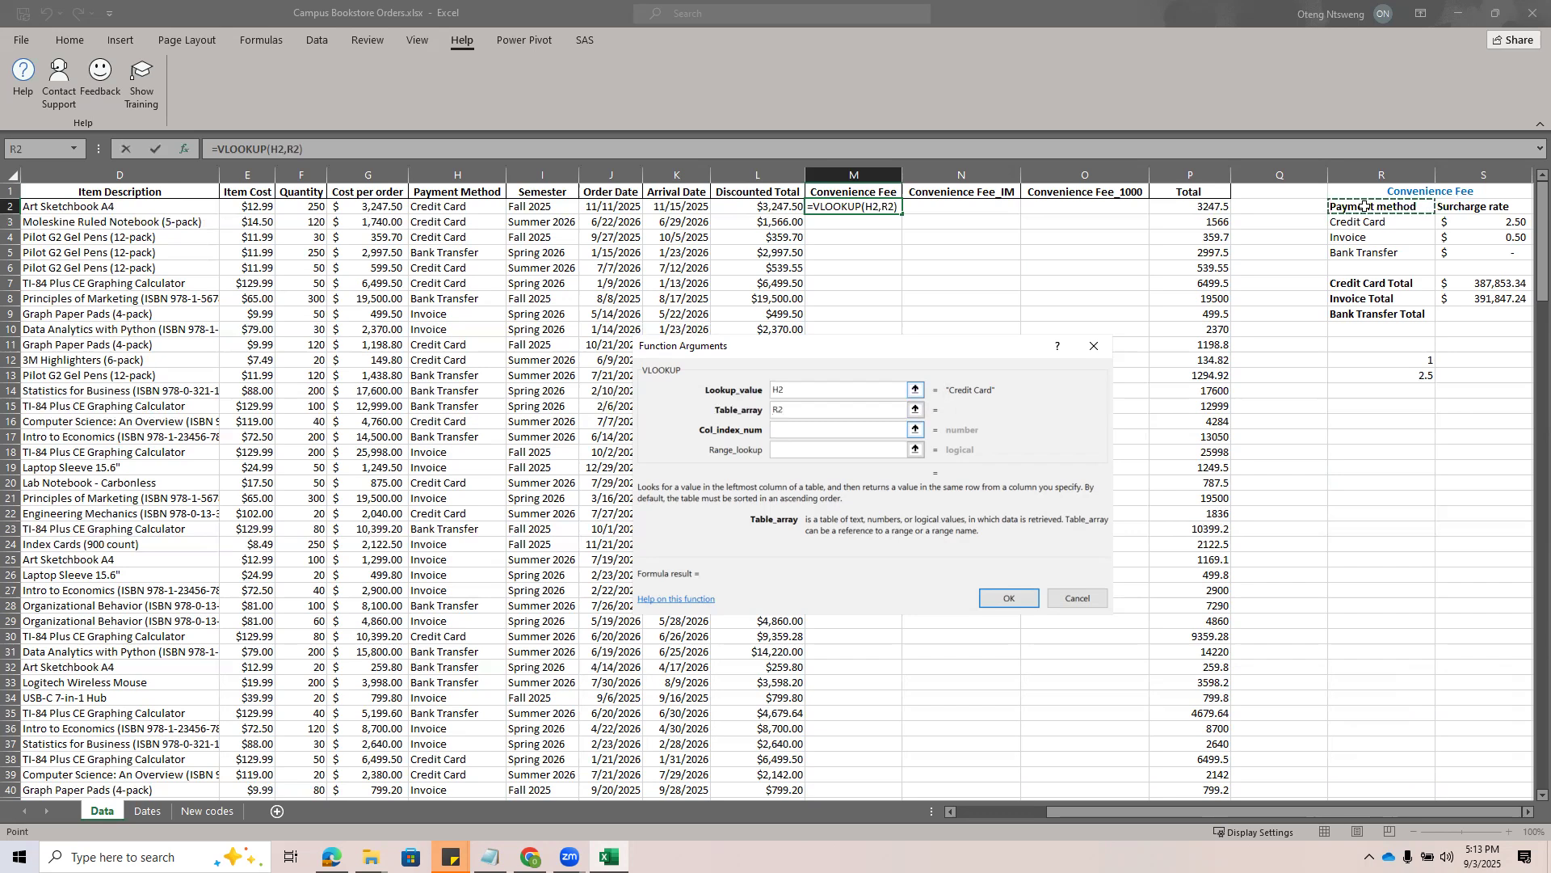
{"action": "key", "text": "shift+Right"}
{"action": "key", "text": "shift+Down"}
{"action": "key", "text": "shift+Down"}
{"action": "key", "text": "shift+Down"}
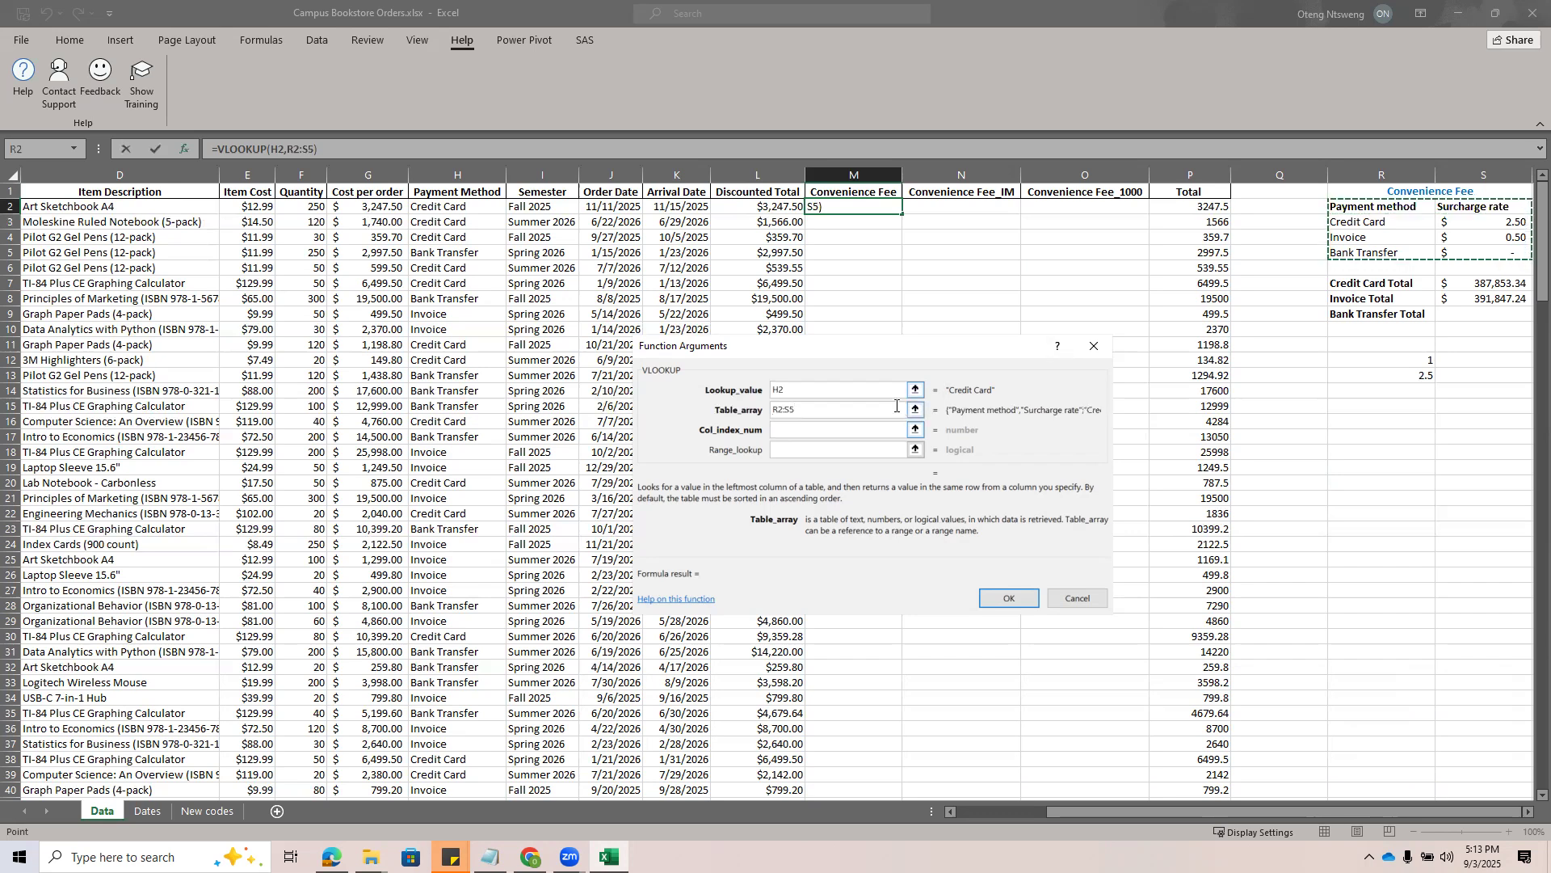
{"action": "left_click", "coordinate": [1343, 208]}
{"action": "key", "text": "shift+Right"}
{"action": "key", "text": "shift+Down"}
{"action": "key", "text": "shift+Down"}
{"action": "key", "text": "shift+Down"}
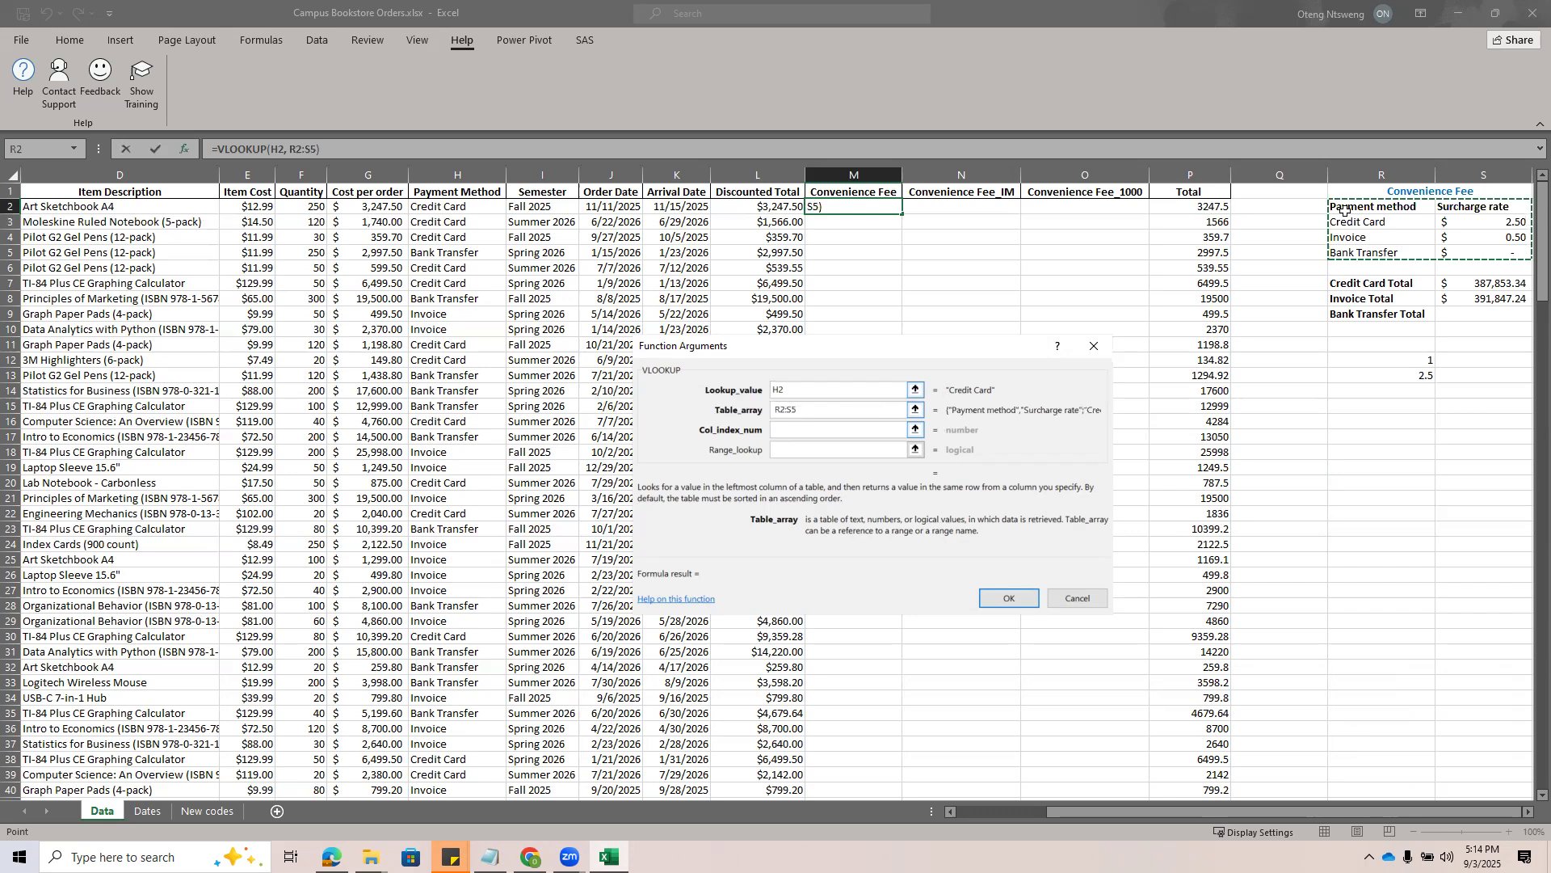
Clear the table array, reselect the fee table from R2 to S5 and convert it to the absolute reference $R$2:$S$5
{"action": "left_click_drag", "start_coordinate": [873, 408], "coordinate": [765, 414]}
{"action": "key", "text": "BackSpace"}
{"action": "left_click_drag", "start_coordinate": [1368, 208], "coordinate": [1491, 252]}
{"action": "left_click_drag", "start_coordinate": [801, 405], "coordinate": [744, 411]}
{"action": "key", "text": "BackSpace"}
{"action": "left_click", "coordinate": [1348, 206]}
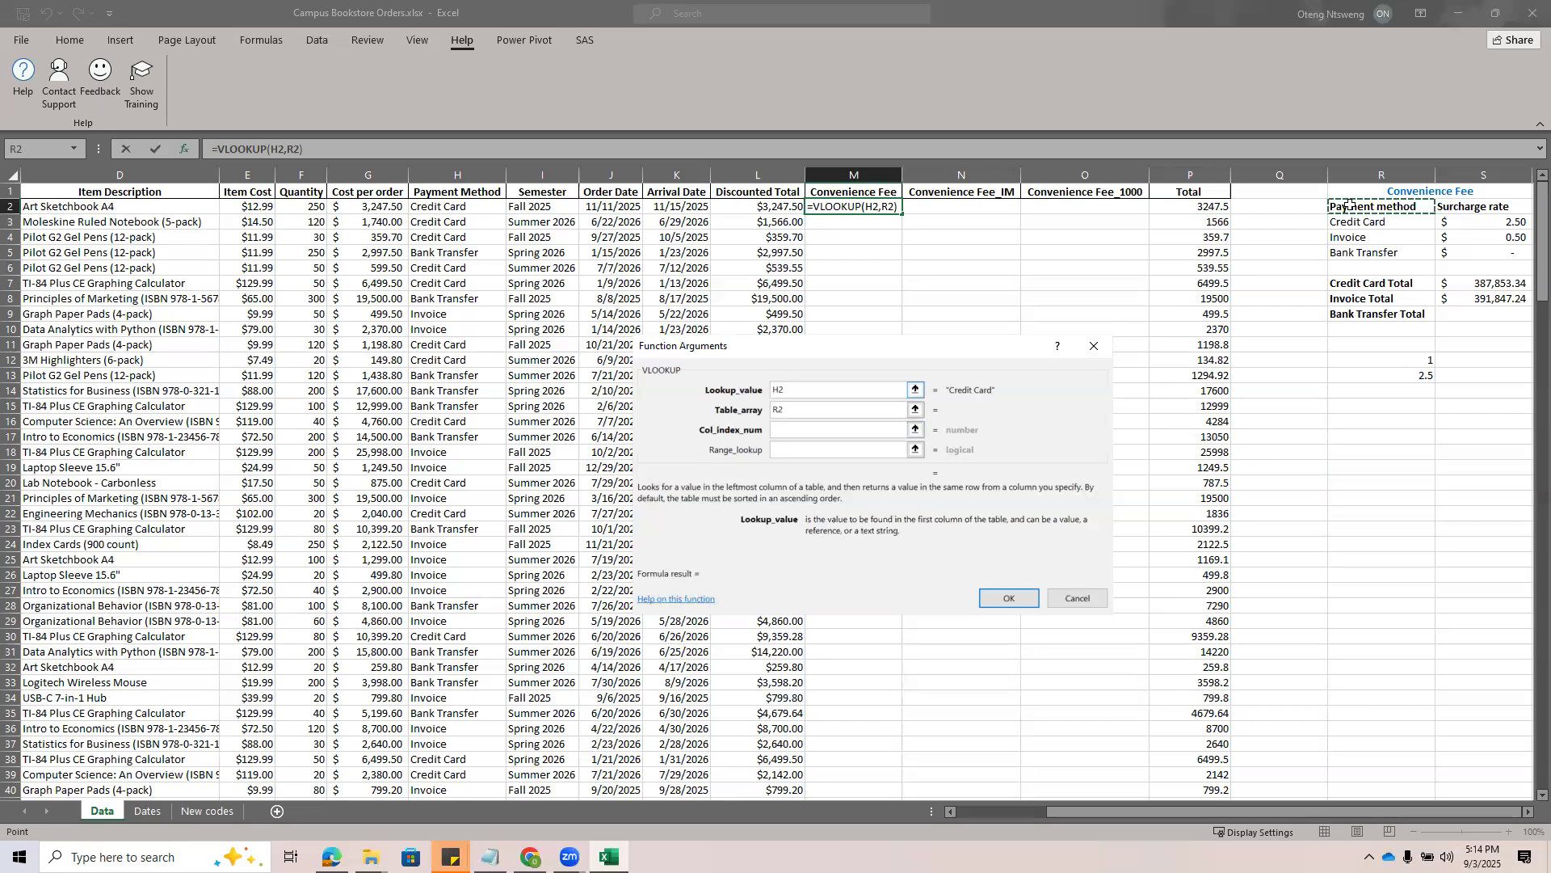
{"action": "key", "text": "shift+Right"}
{"action": "key", "text": "shift+Down"}
{"action": "key", "text": "shift+Down"}
{"action": "key", "text": "shift+Down"}
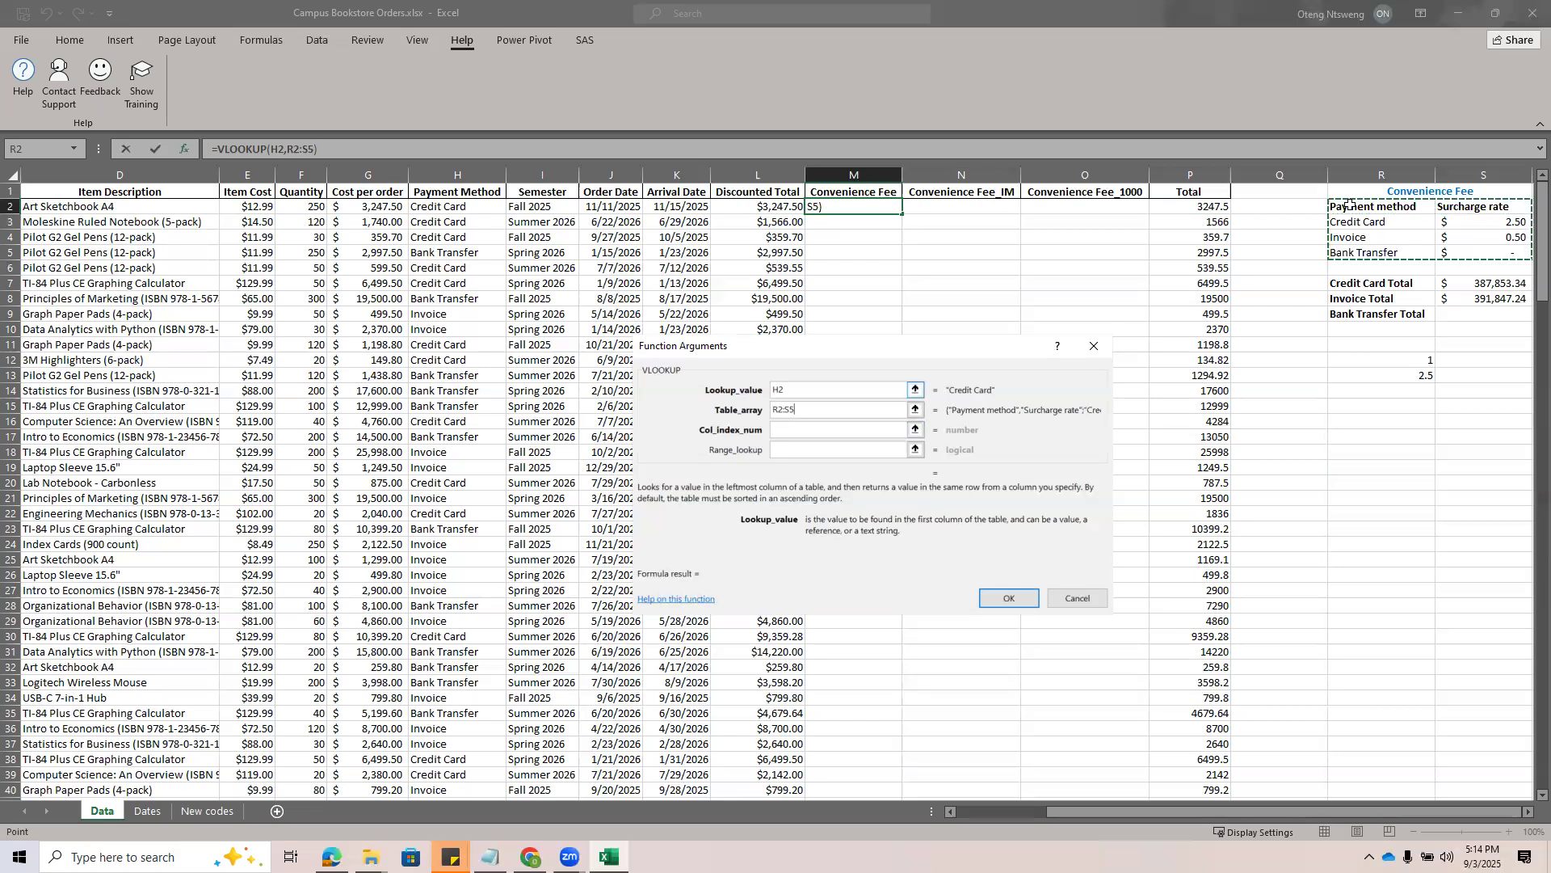
{"action": "key", "text": "F4"}
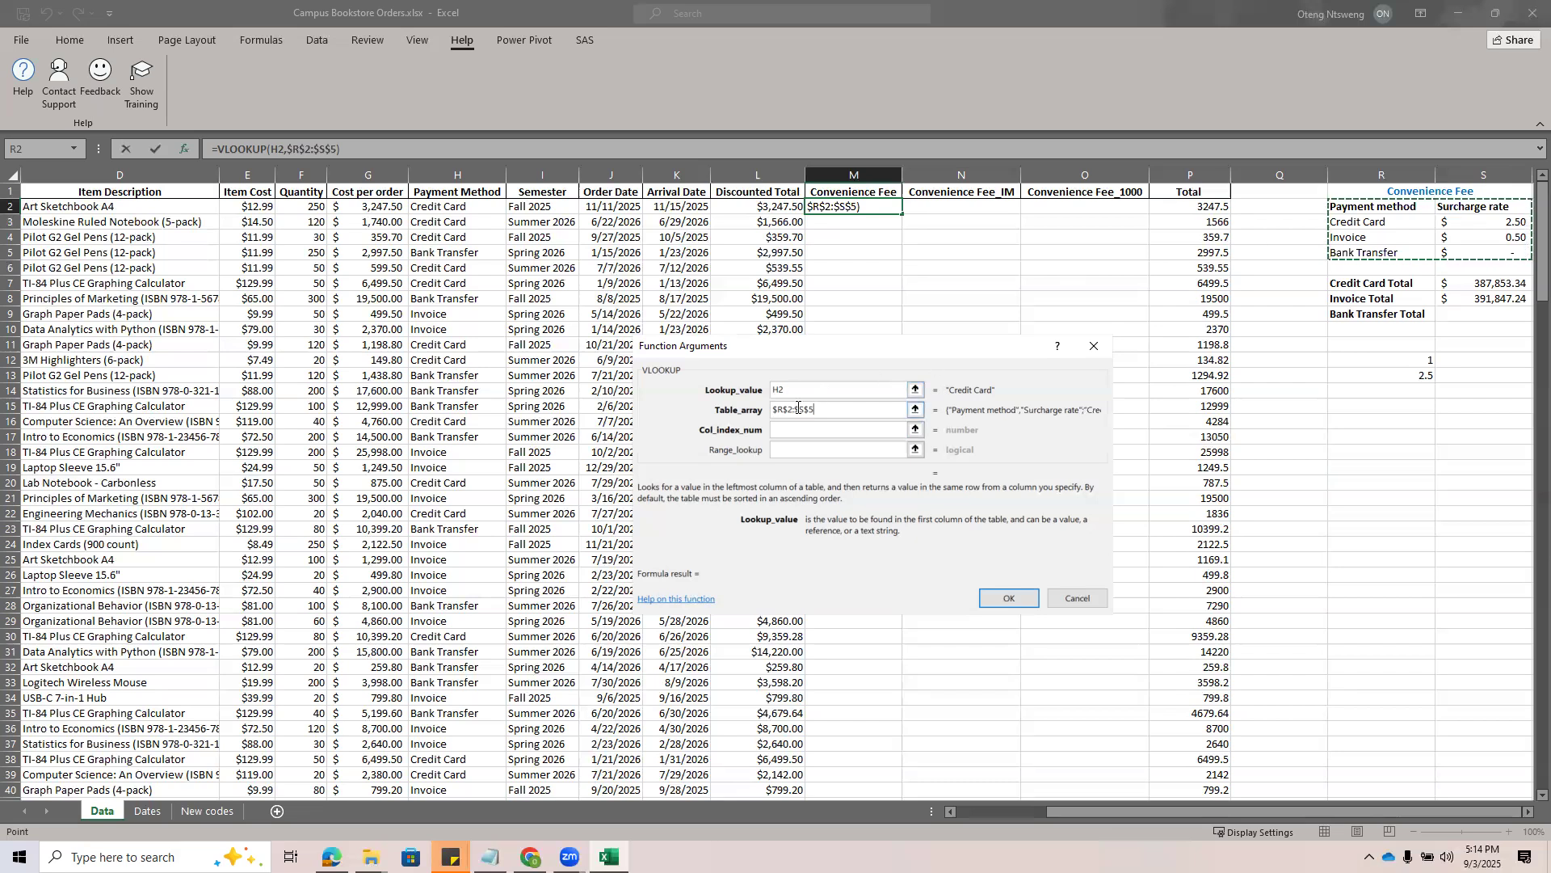
Replace the table array with R2:S5, make it absolute and begin erasing the reference
{"action": "left_click_drag", "start_coordinate": [815, 415], "coordinate": [762, 413]}
{"action": "key", "text": "BackSpace"}
{"action": "left_click", "coordinate": [1358, 208]}
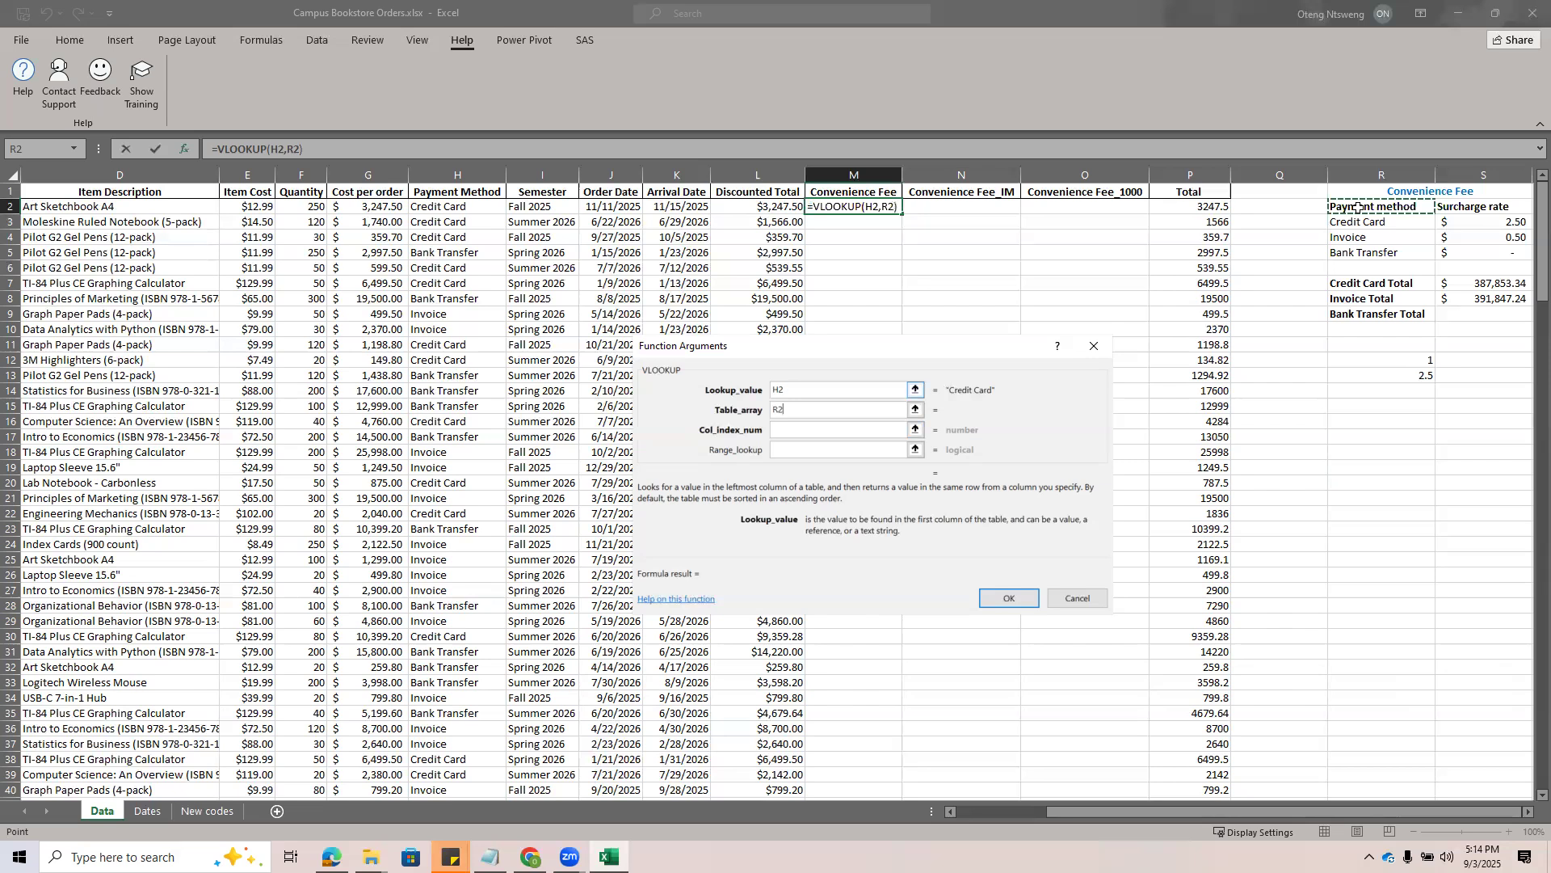
{"action": "type", "text": ":S5"}
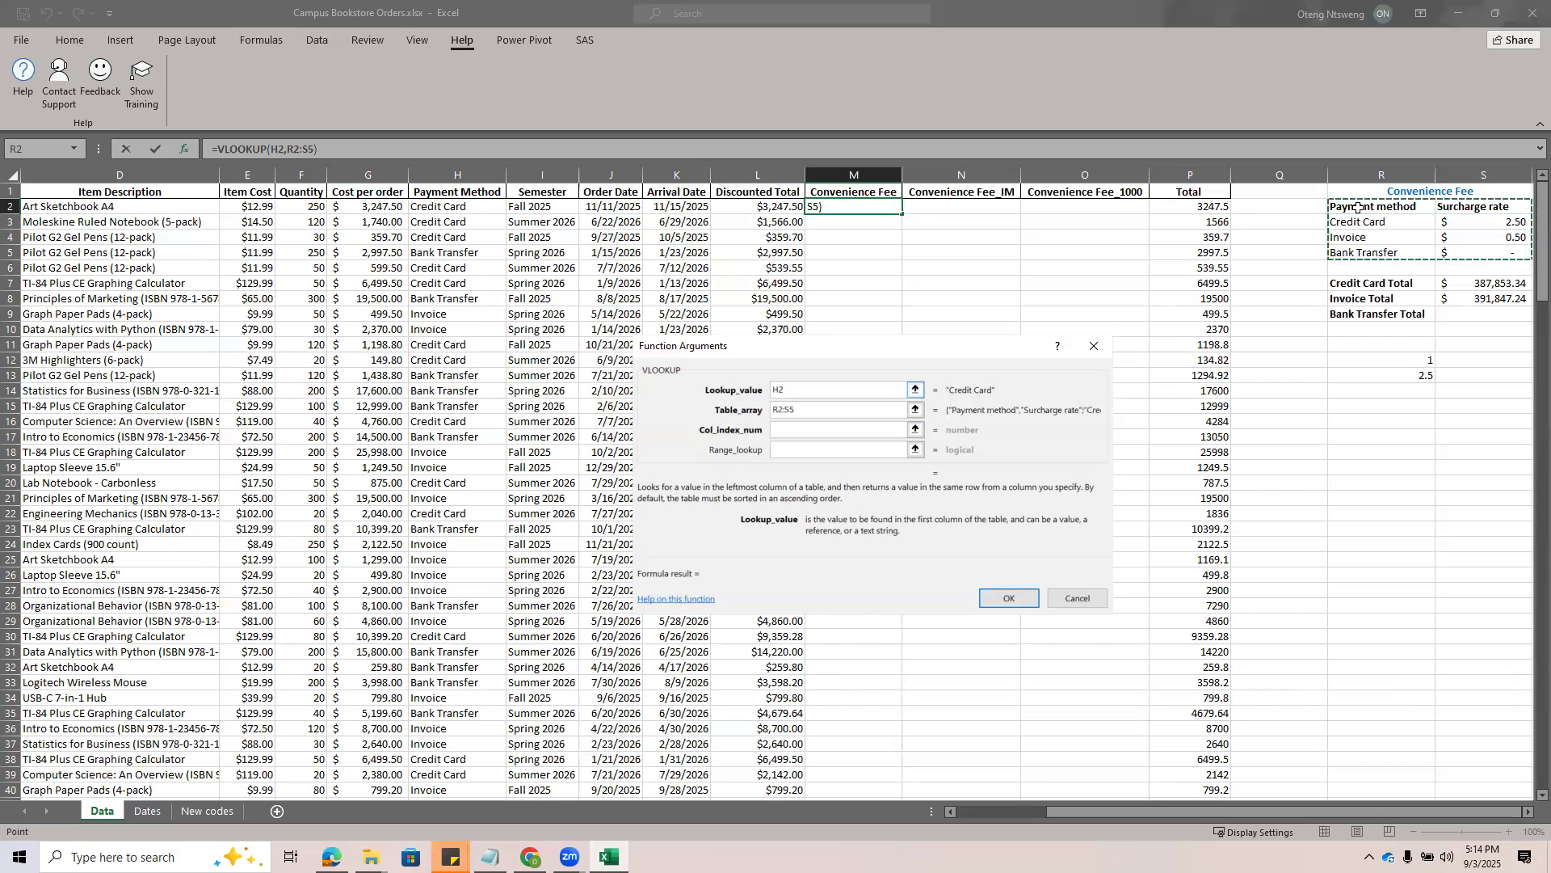
{"action": "key", "text": "F4"}
{"action": "key", "text": "BackSpace"}
{"action": "key", "text": "BackSpace"}
{"action": "key", "text": "BackSpace"}
{"action": "key", "text": "BackSpace"}
{"action": "key", "text": "BackSpace"}
{"action": "key", "text": "BackSpace"}
{"action": "key", "text": "BackSpace"}
{"action": "key", "text": "BackSpace"}
{"action": "key", "text": "BackSpace"}
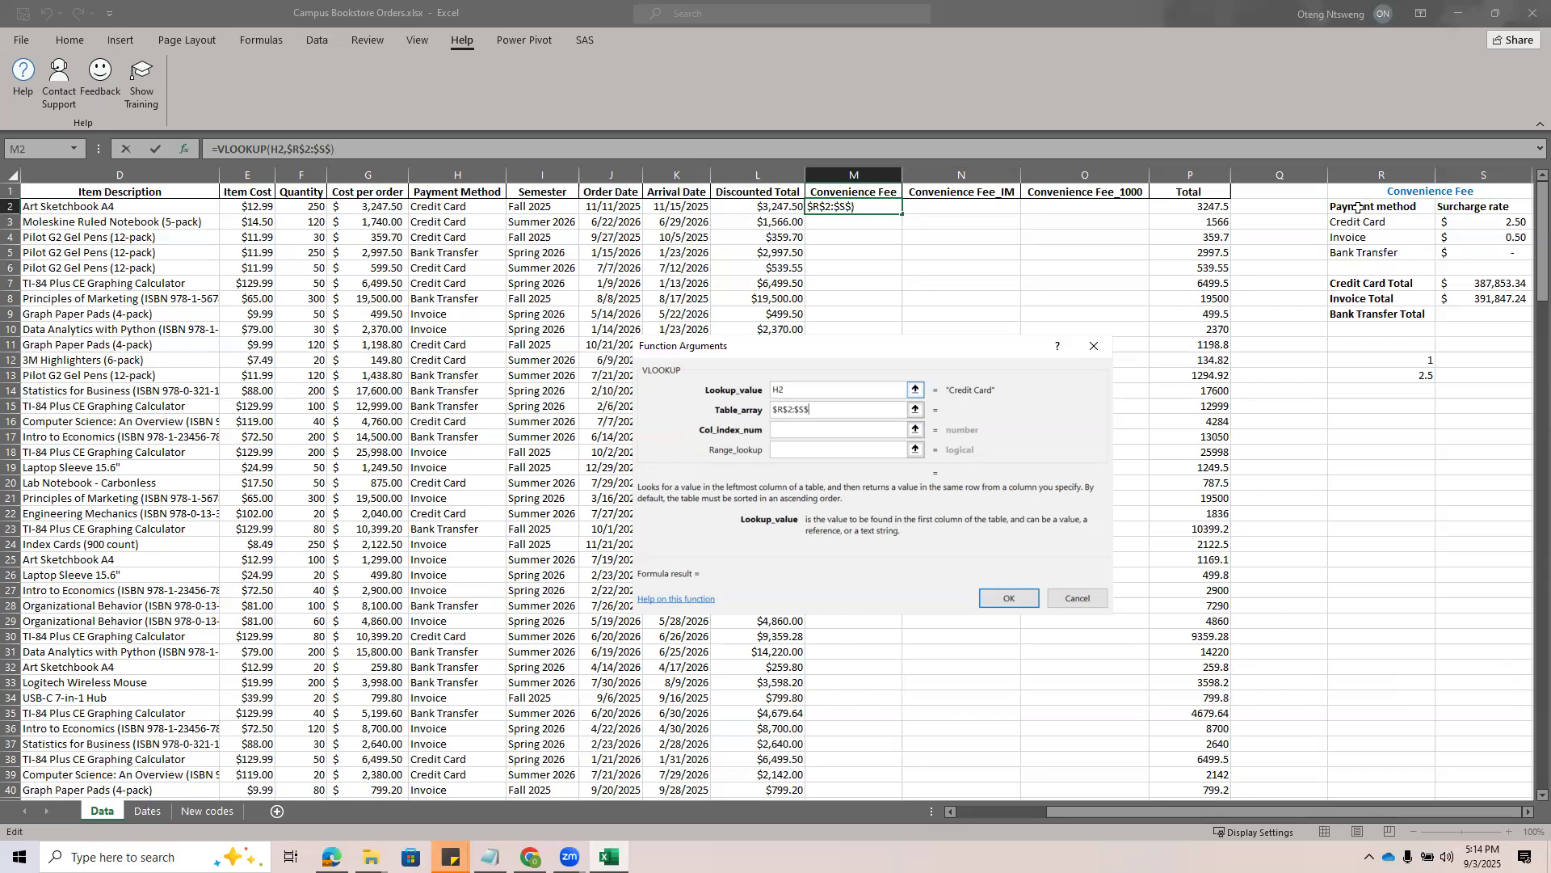
Set the table array to the fee table, headers included, locked as $R$2:$S$5
{"action": "left_click", "coordinate": [1354, 209]}
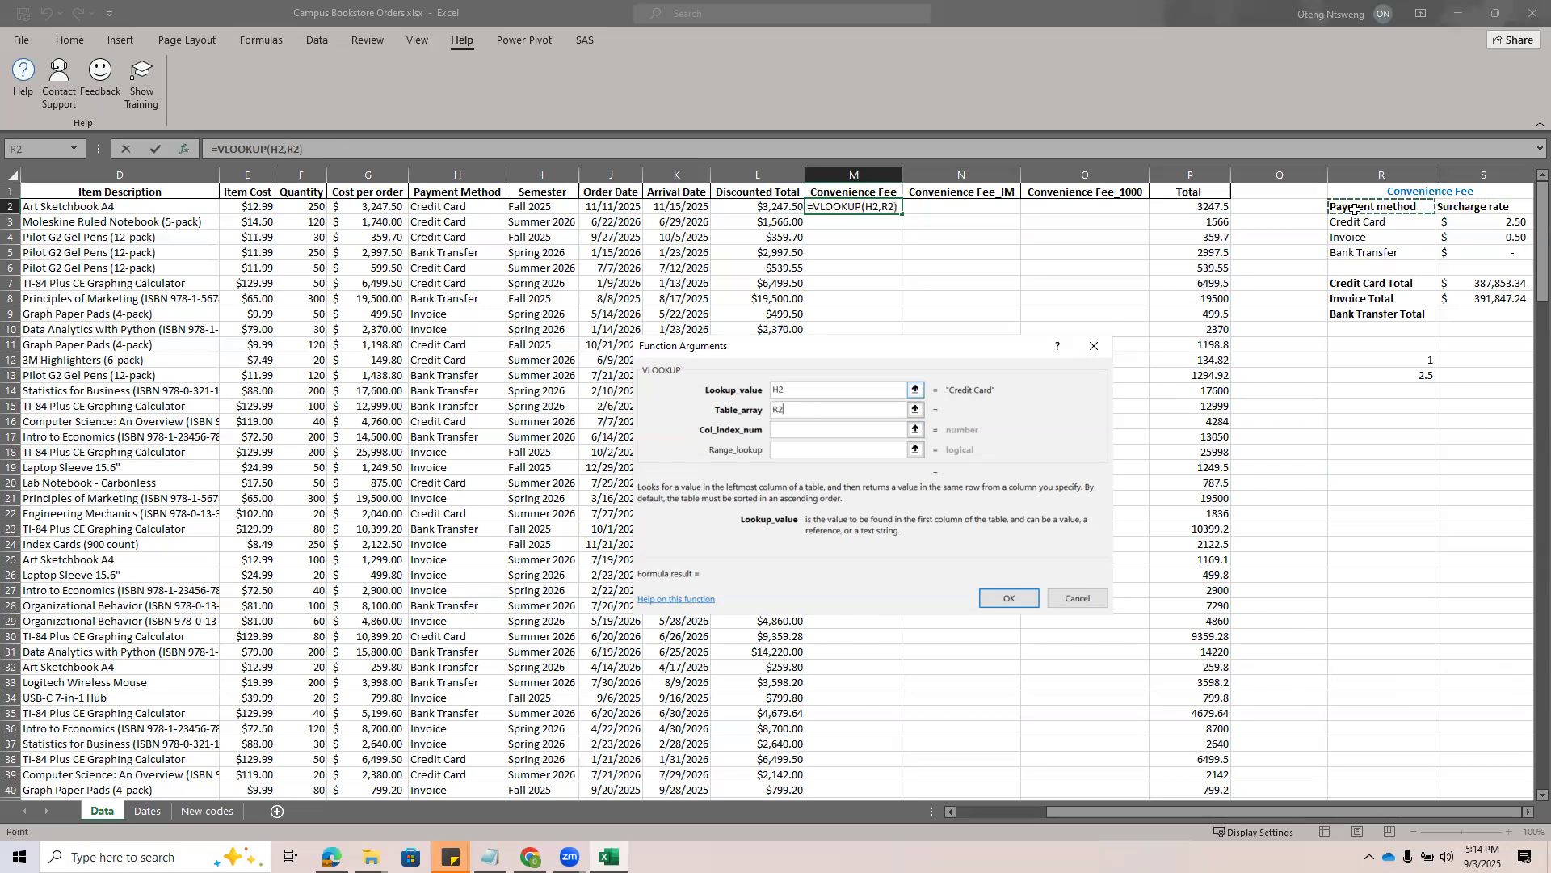
{"action": "key", "text": "ctrl+shift+Right"}
{"action": "key", "text": "ctrl+shift+Down"}
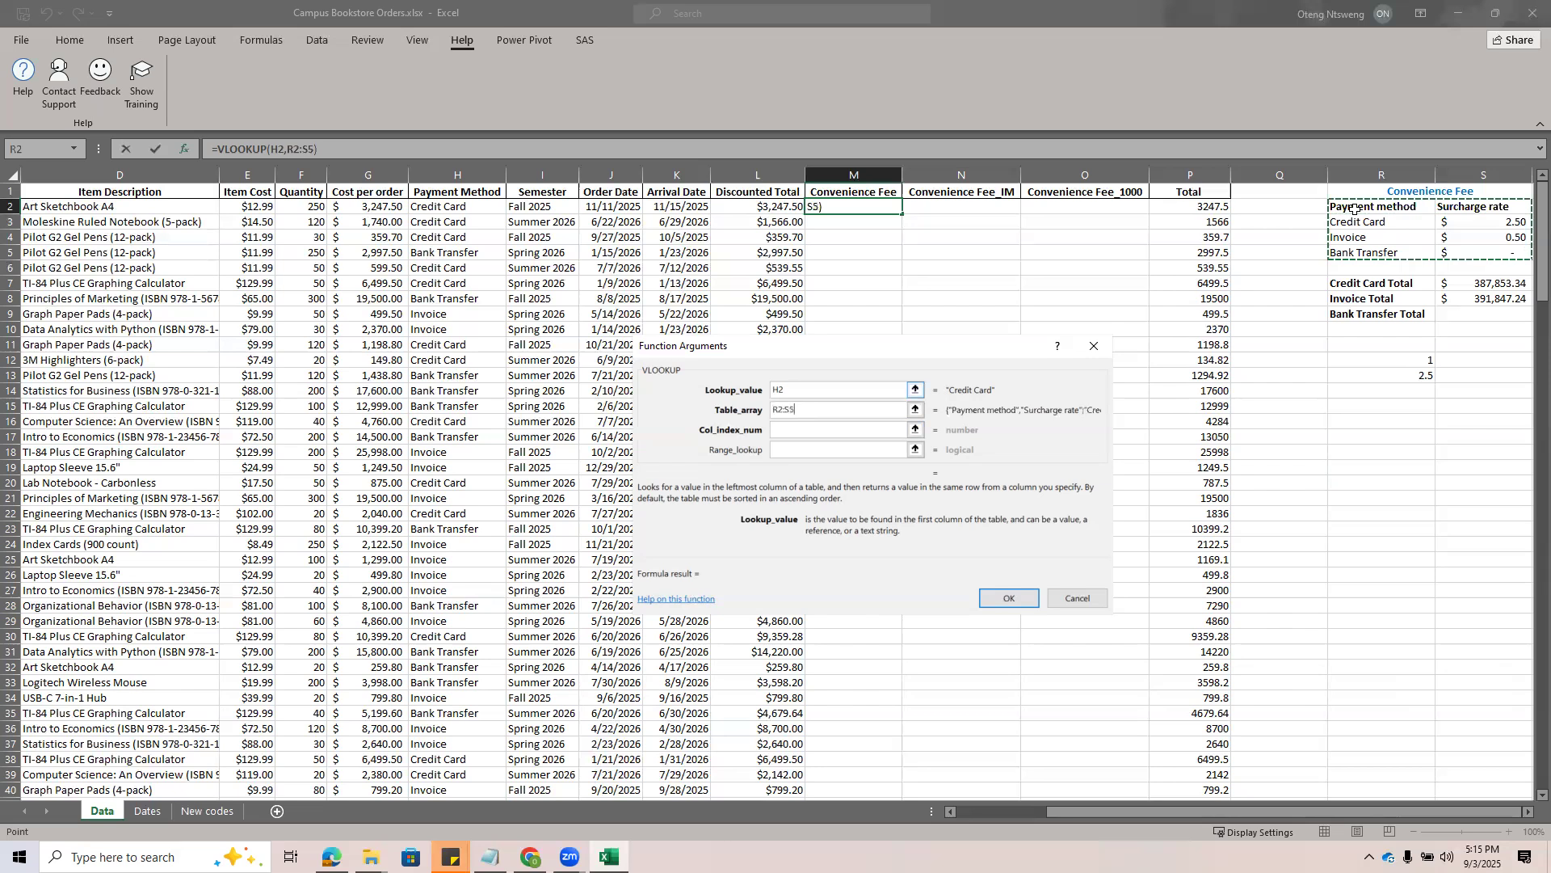
{"action": "key", "text": "F4"}
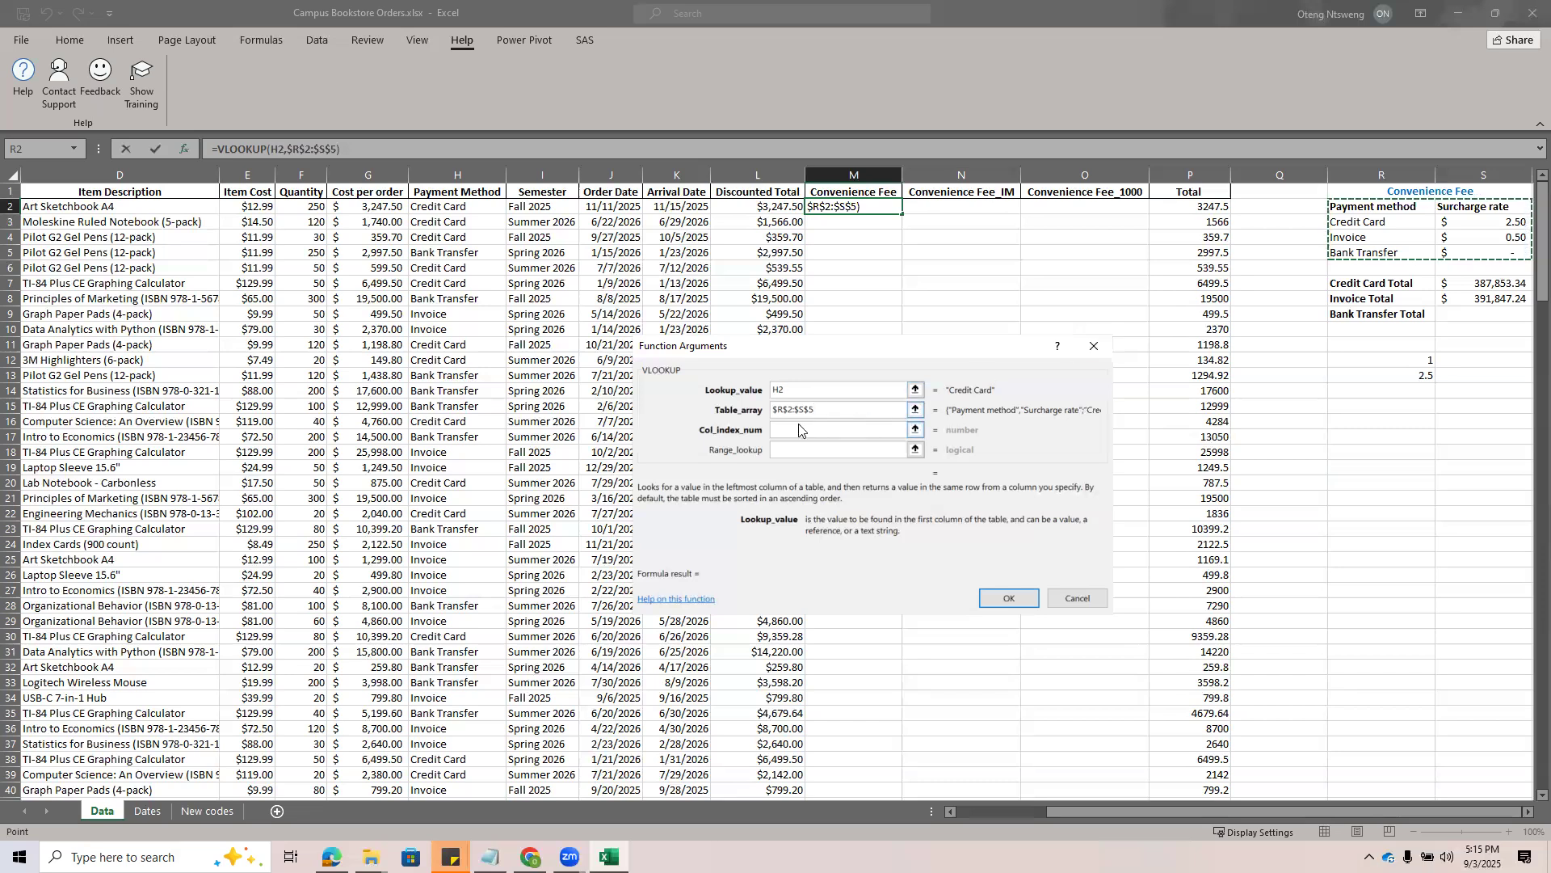
Review the lookup value and table array, and set the column index number to 2 for the Surcharge rate column
{"action": "key", "text": "Tab"}
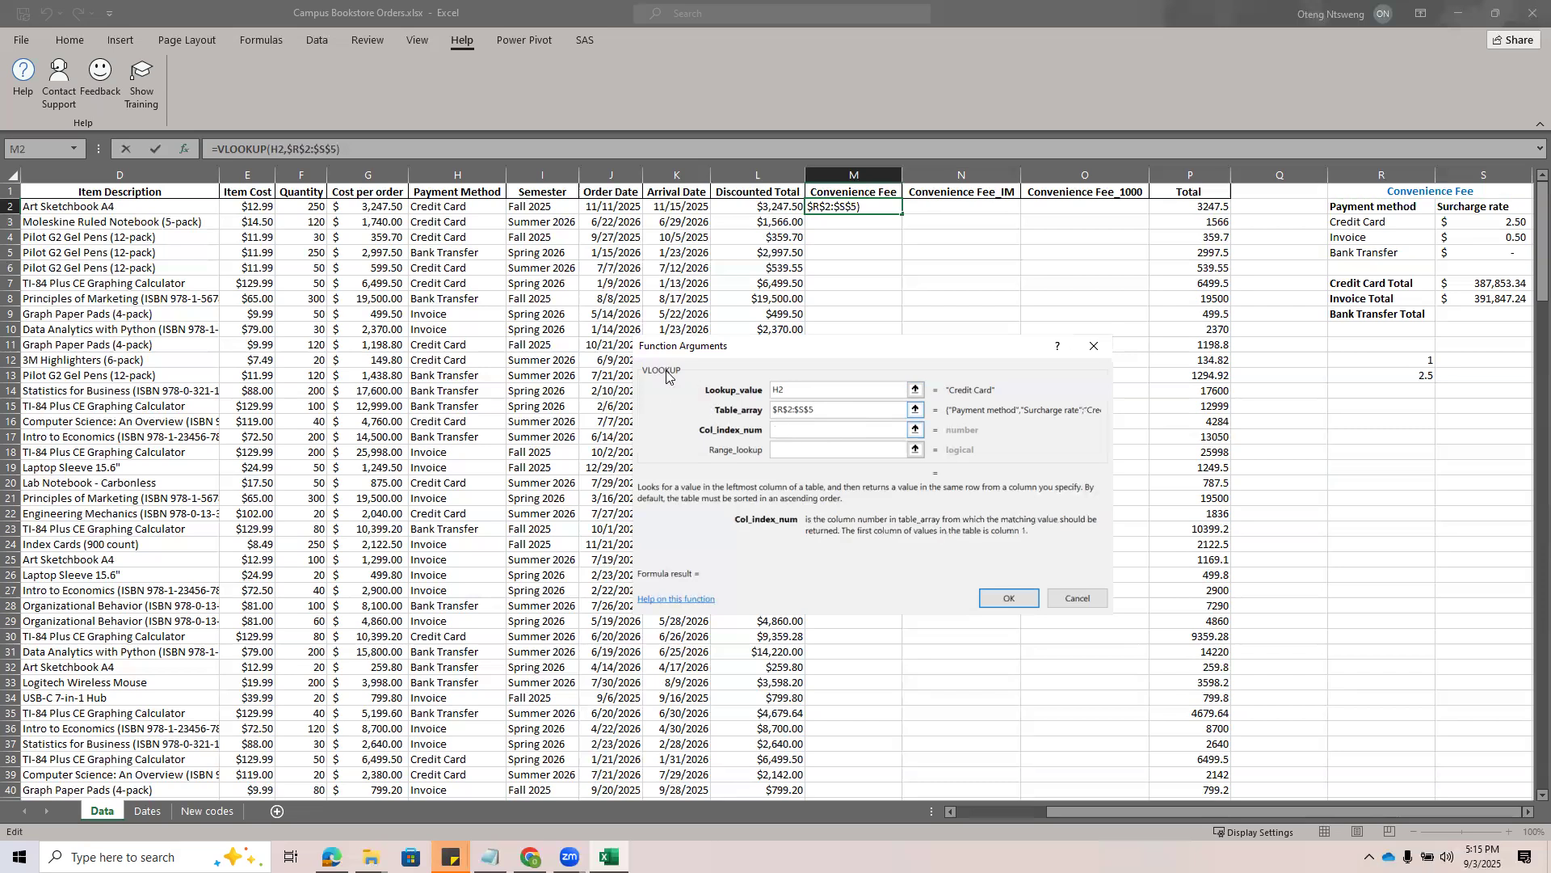
{"action": "double_click", "coordinate": [782, 389]}
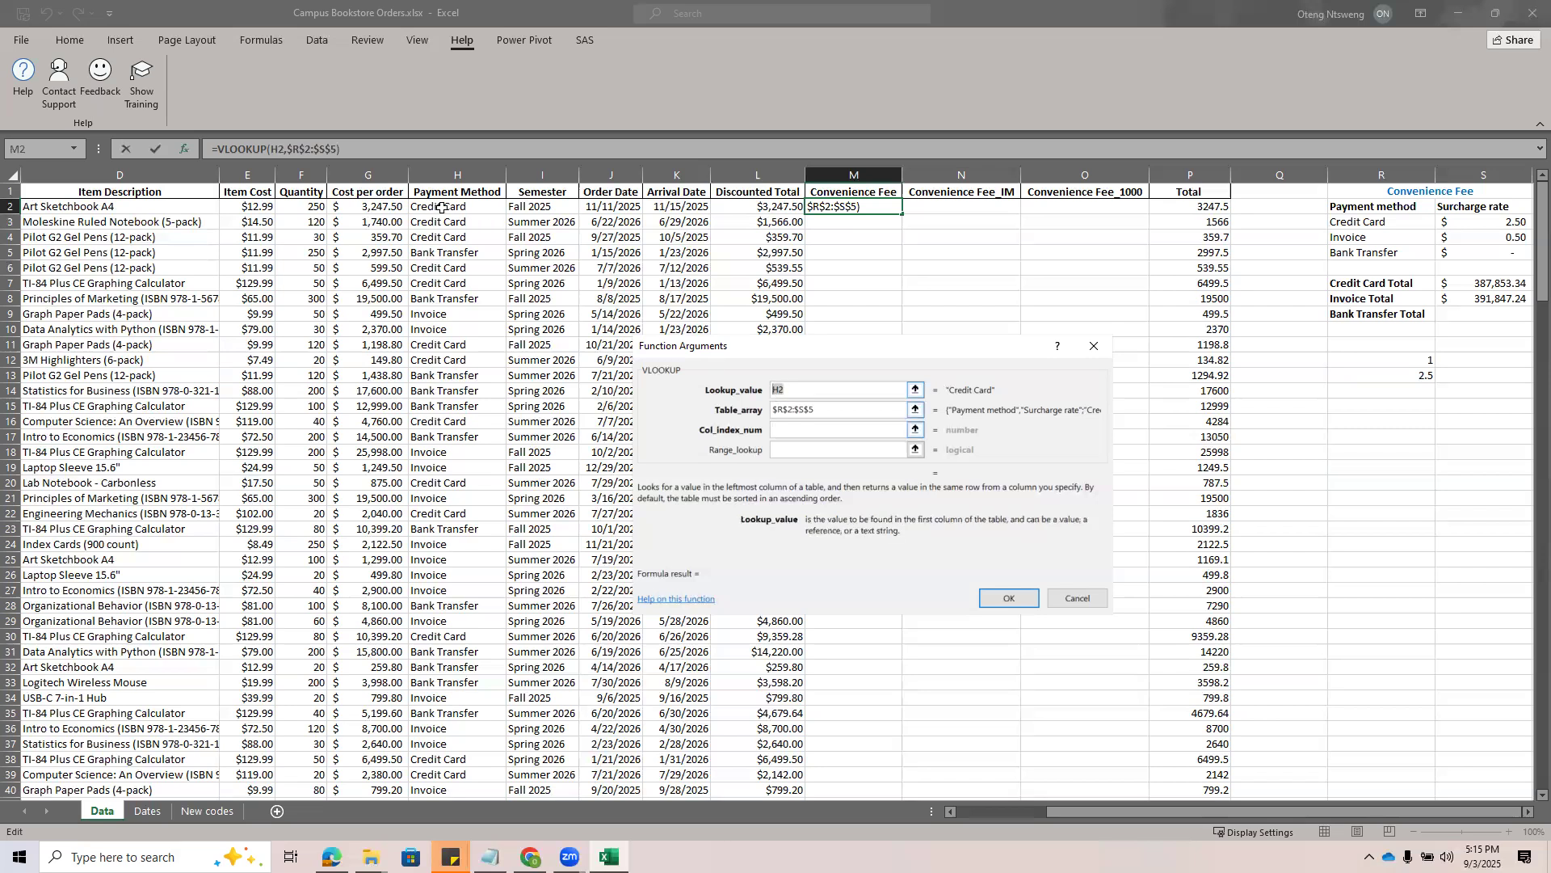
{"action": "double_click", "coordinate": [821, 410]}
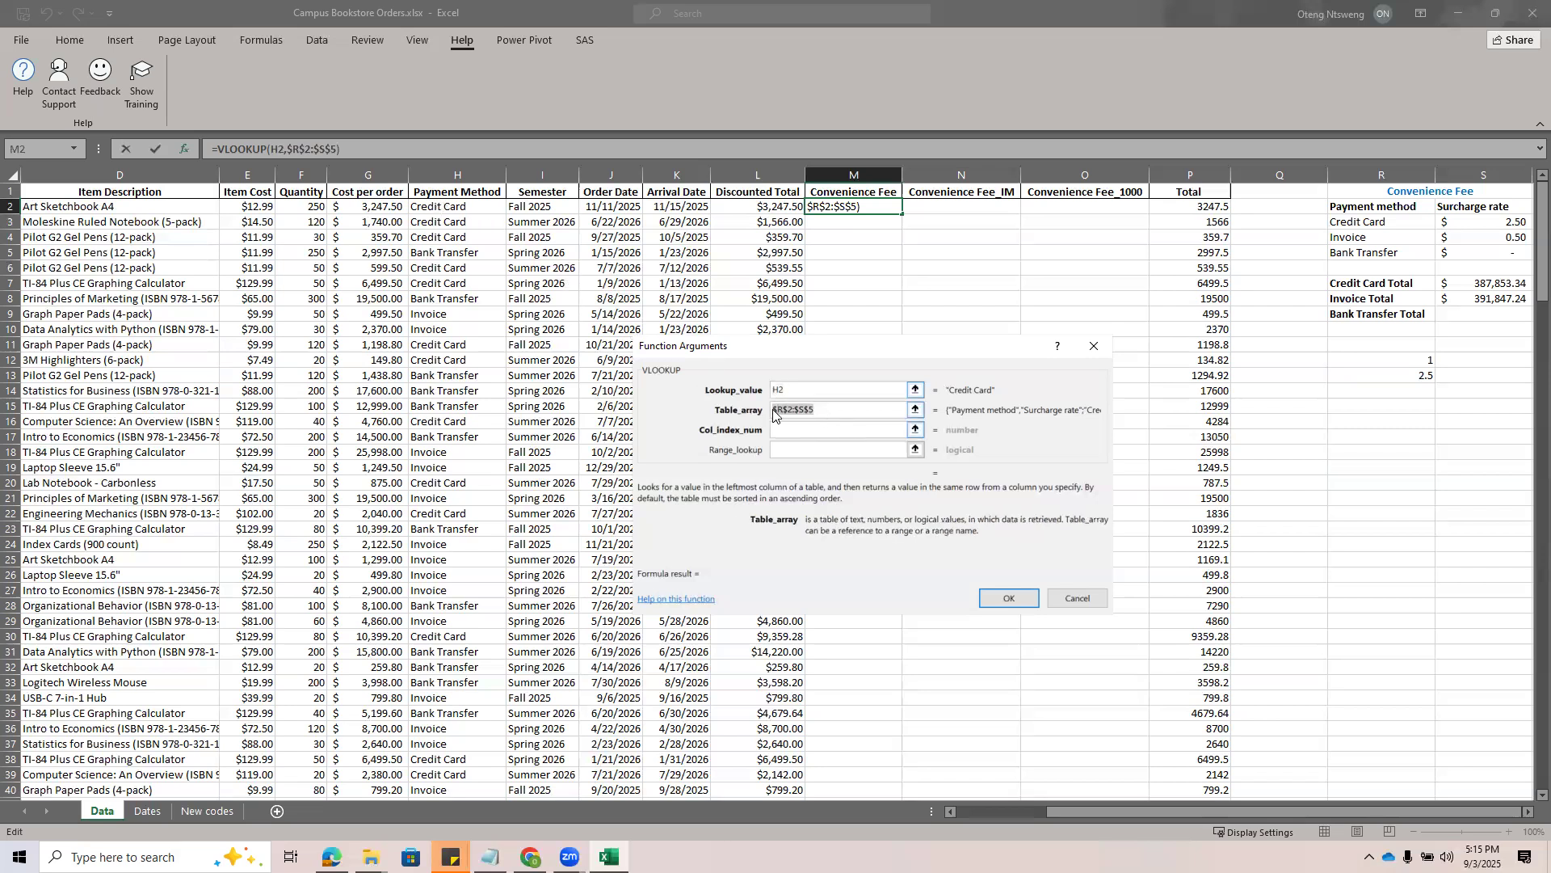
{"action": "left_click", "coordinate": [781, 430]}
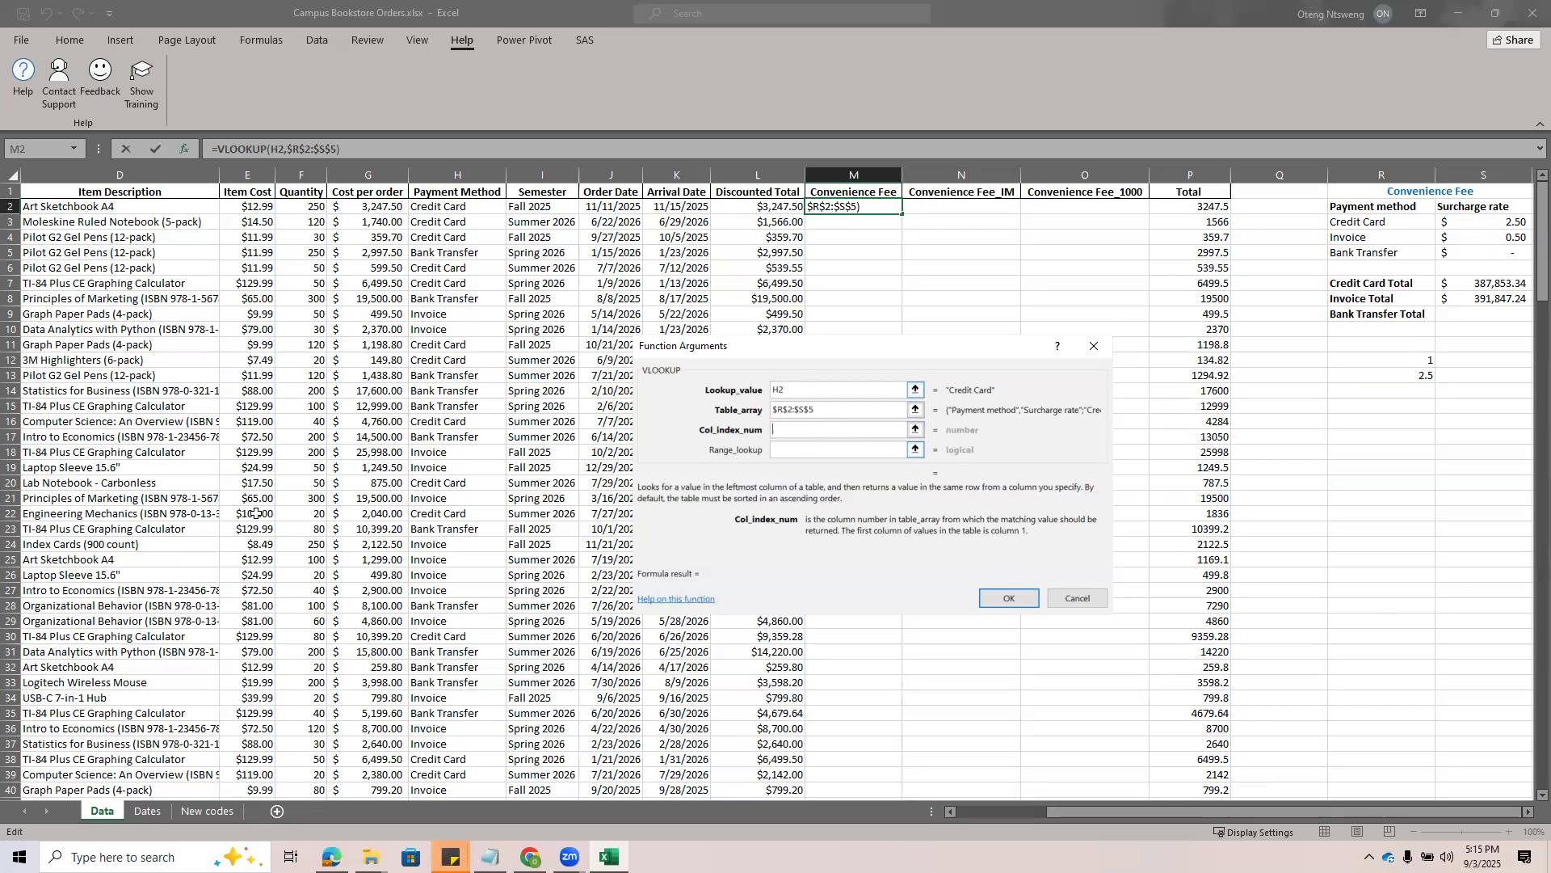
{"action": "left_click_drag", "start_coordinate": [1367, 215], "coordinate": [1361, 247]}
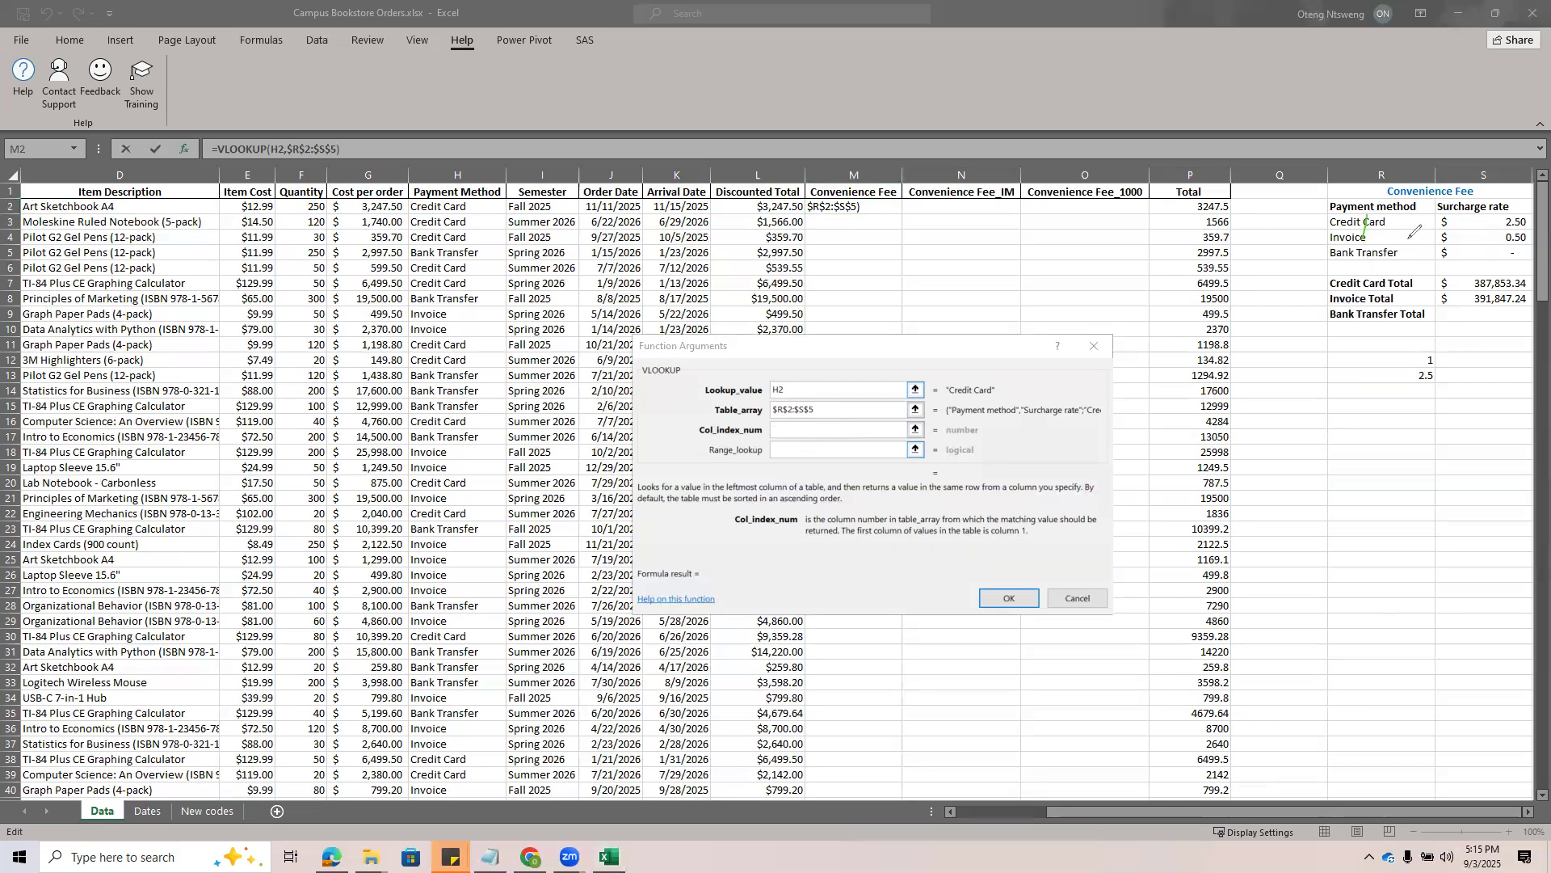
{"action": "mouse_move", "coordinate": [1432, 194]}
{"action": "left_mouse_down"}
{"action": "mouse_move", "coordinate": [1433, 222]}
{"action": "mouse_move", "coordinate": [1488, 221]}
{"action": "mouse_move", "coordinate": [1486, 235]}
{"action": "mouse_move", "coordinate": [1501, 235]}
{"action": "mouse_move", "coordinate": [1496, 203]}
{"action": "left_mouse_up"}
{"action": "left_click", "coordinate": [778, 428]}
{"action": "type", "text": "2"}
Set the range lookup to FALSE for an exact match and complete the VLOOKUP formula in M2
{"action": "left_click", "coordinate": [784, 450]}
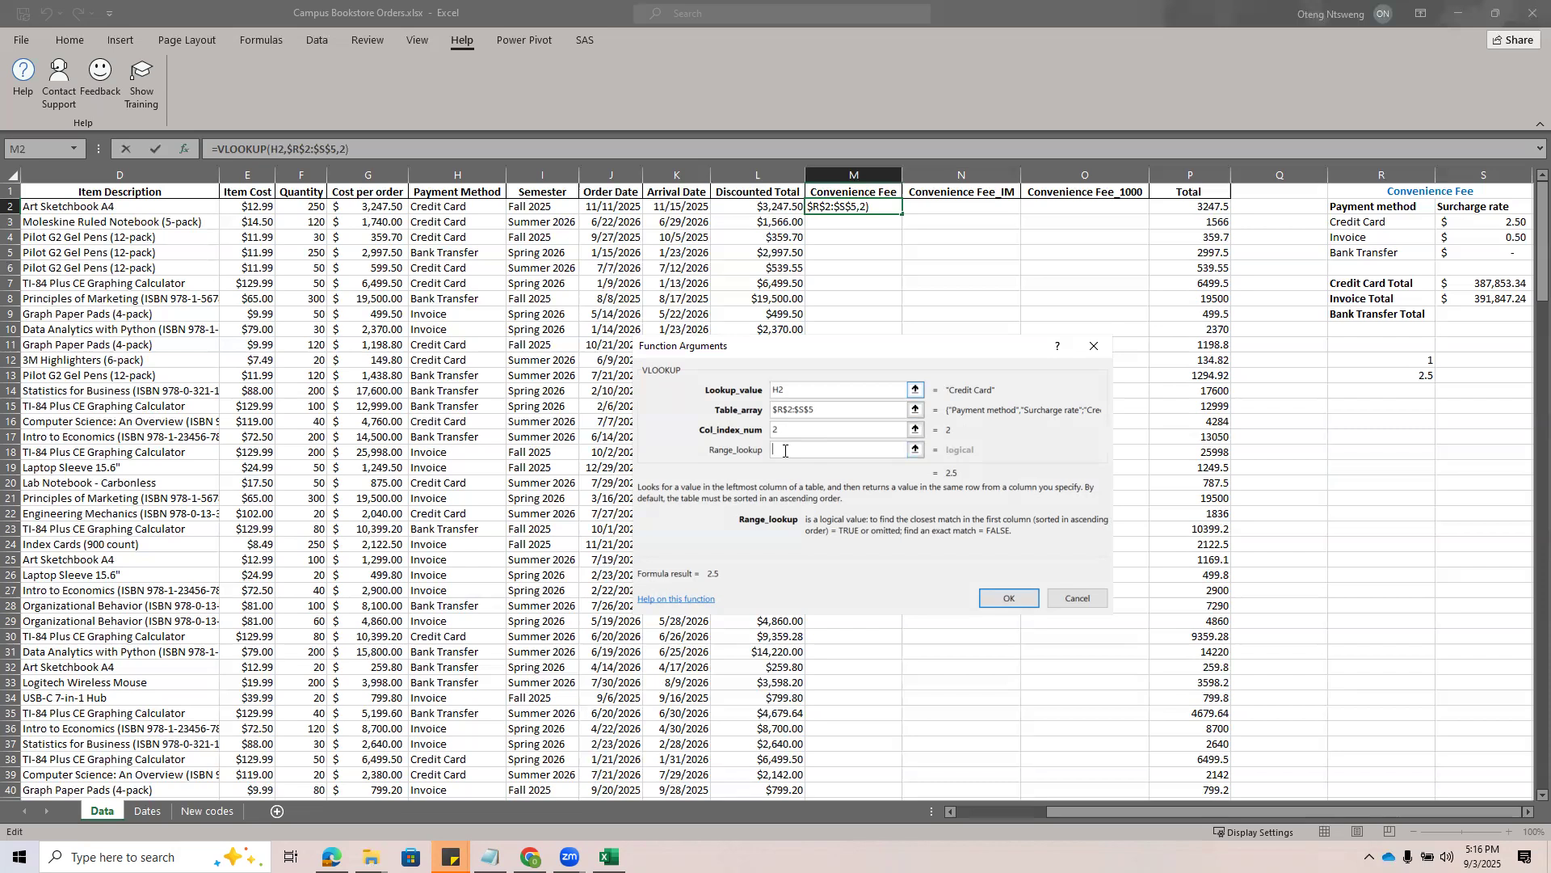
{"action": "type", "text": "FALSE"}
{"action": "left_click", "coordinate": [822, 411]}
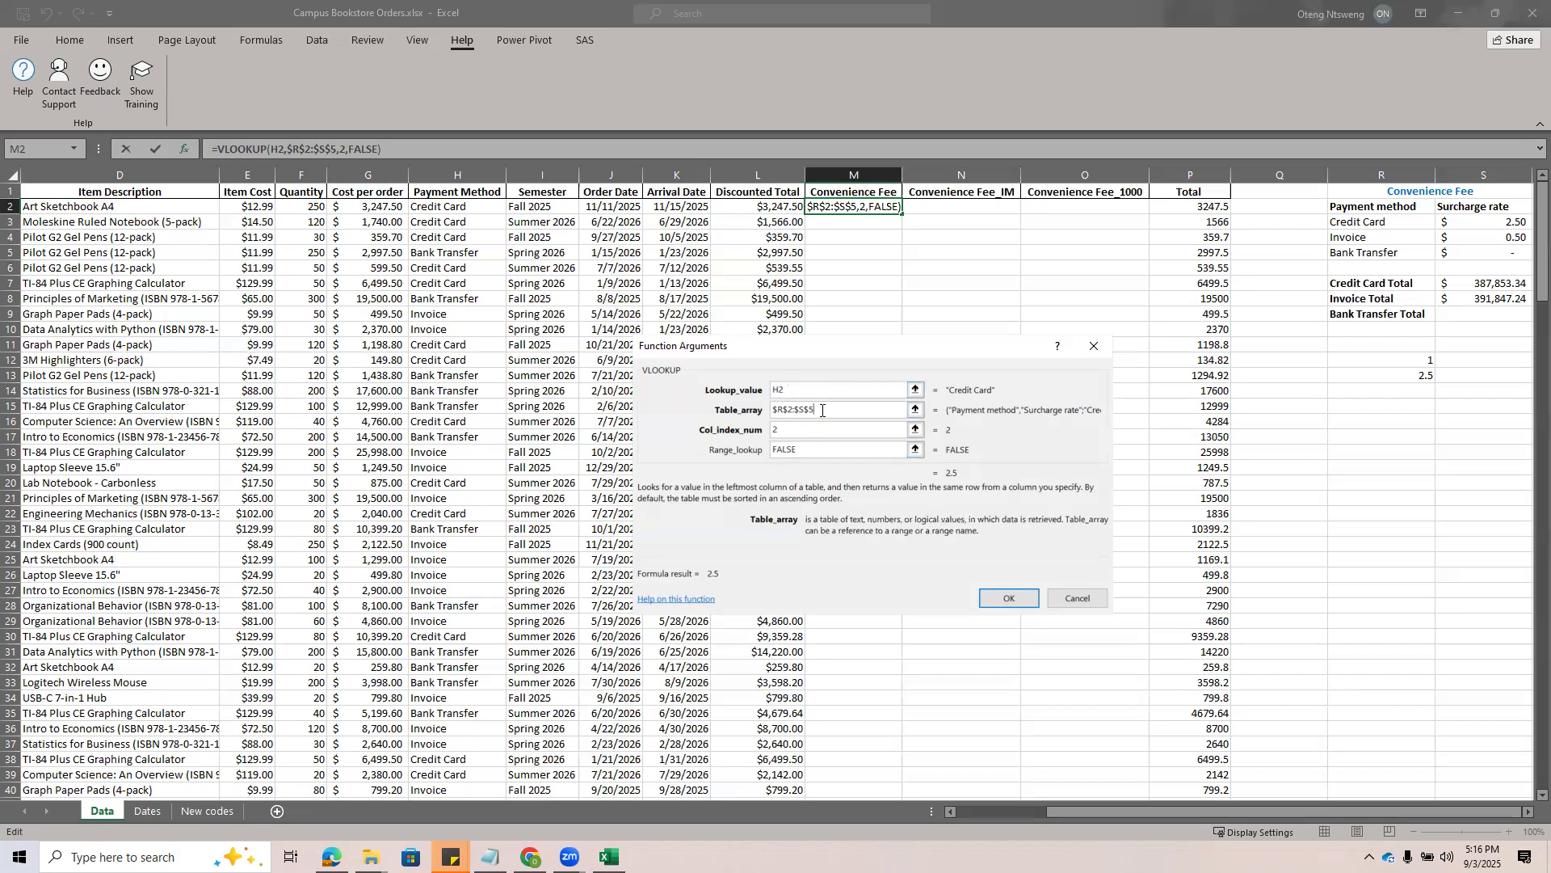
{"action": "left_click", "coordinate": [785, 429]}
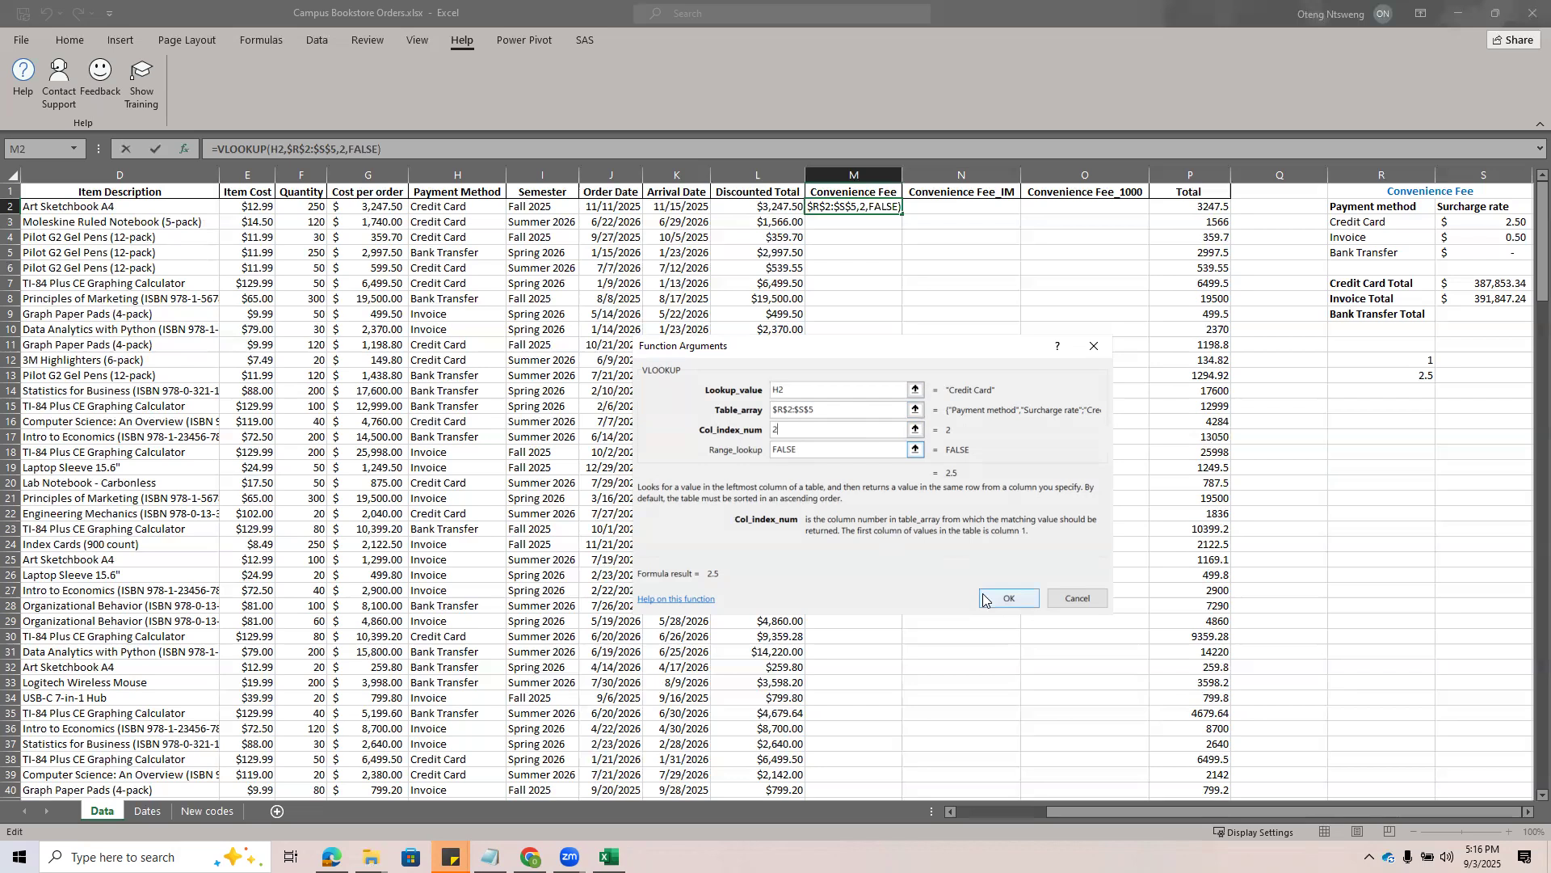
{"action": "left_click", "coordinate": [1007, 598]}
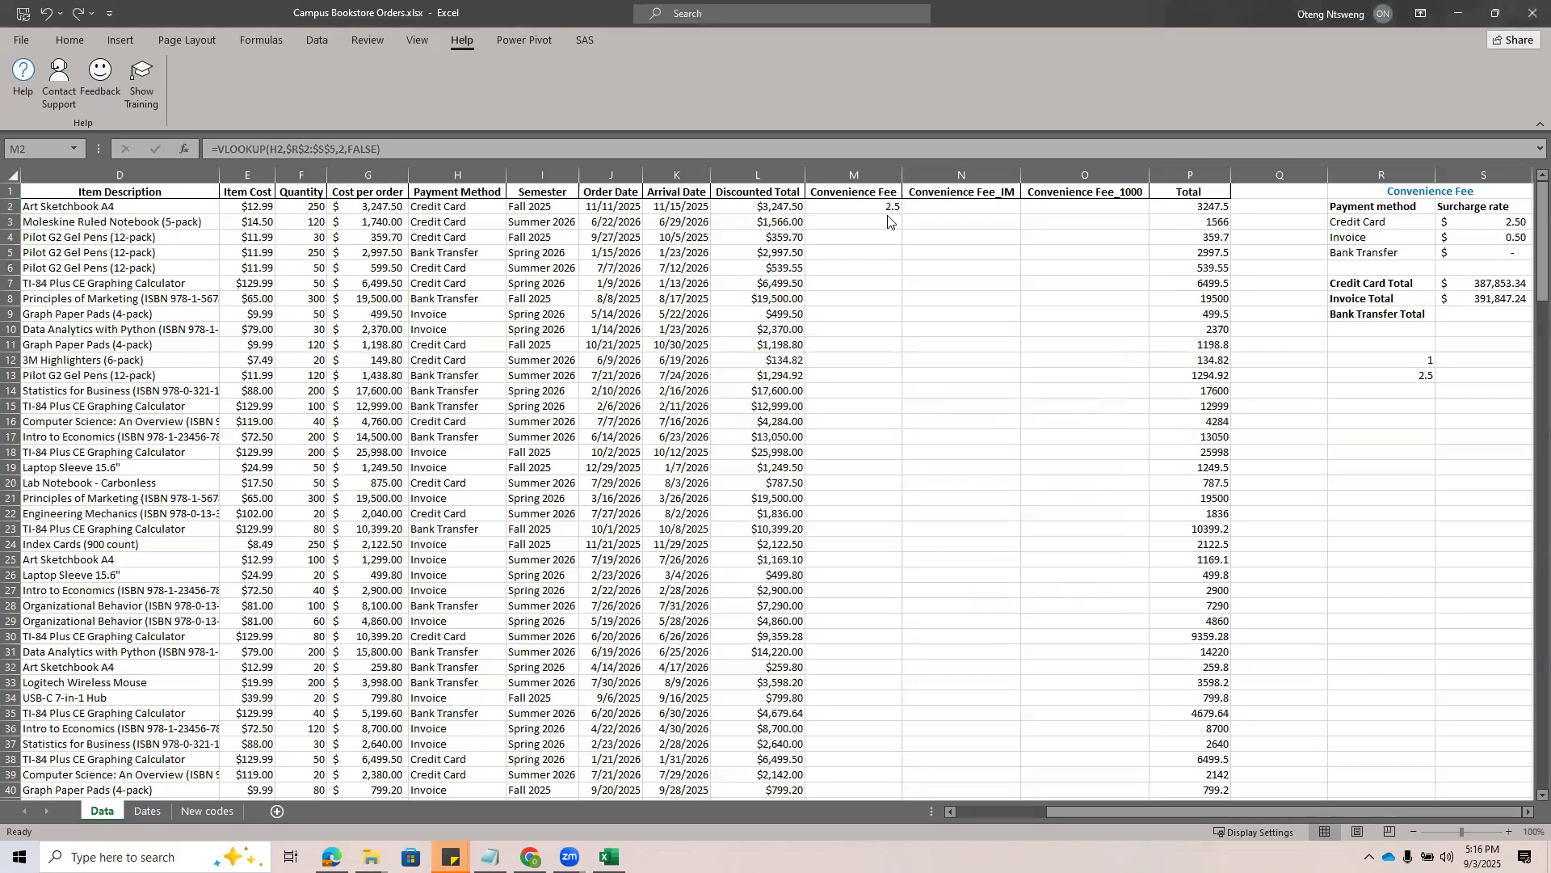
Check the M2 fee against the payment method and fee table, and fill the formula down the Convenience Fee column
{"action": "left_click", "coordinate": [446, 206]}
{"action": "left_click", "coordinate": [1471, 209]}
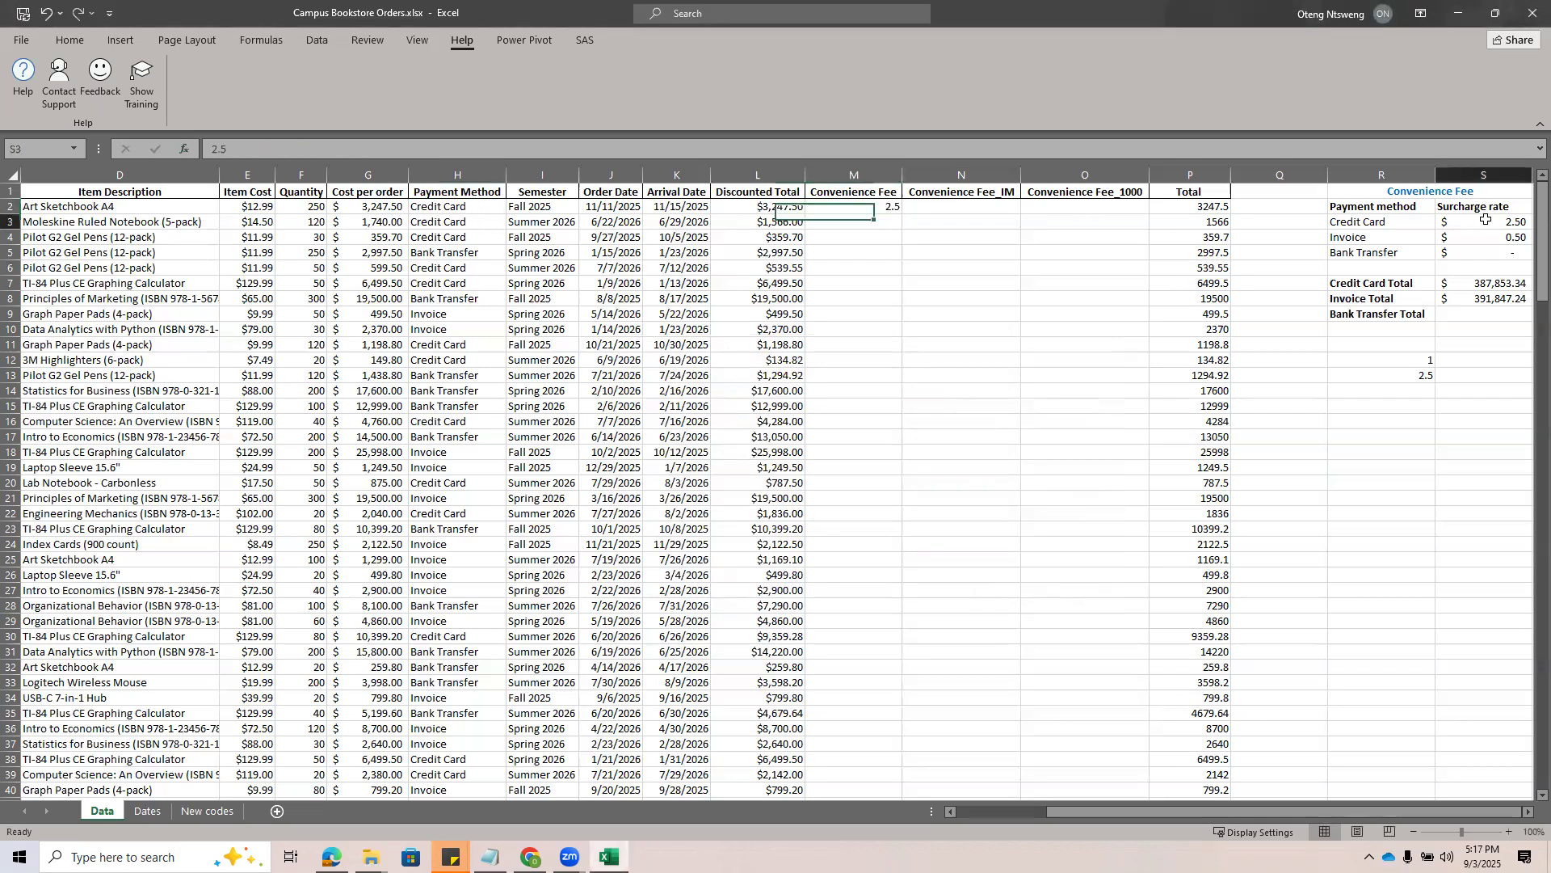
{"action": "left_click", "coordinate": [849, 206]}
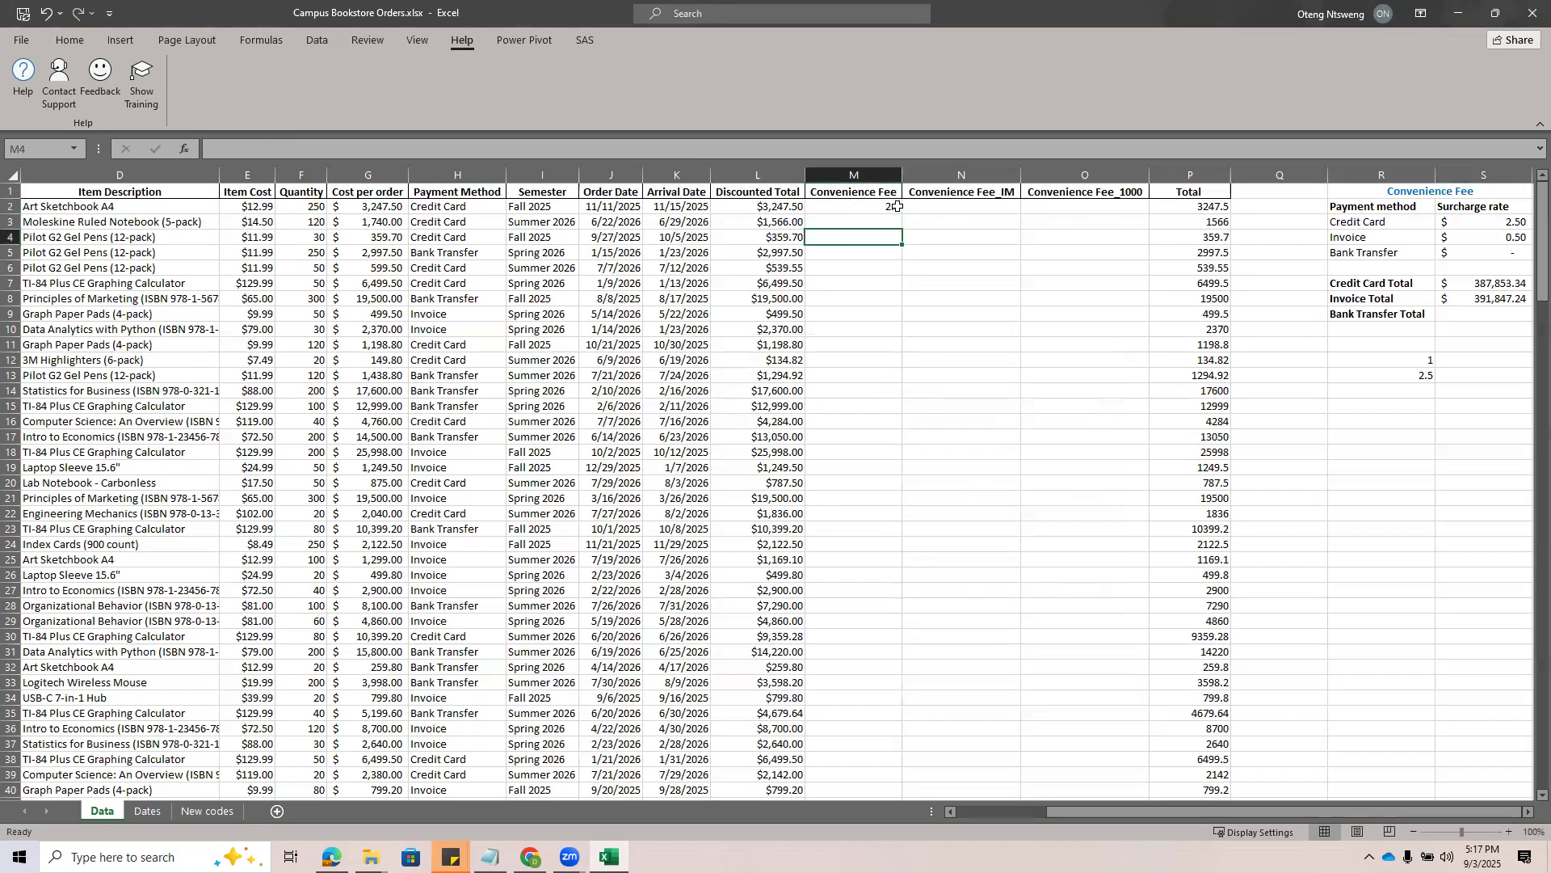
{"action": "double_click", "coordinate": [902, 212]}
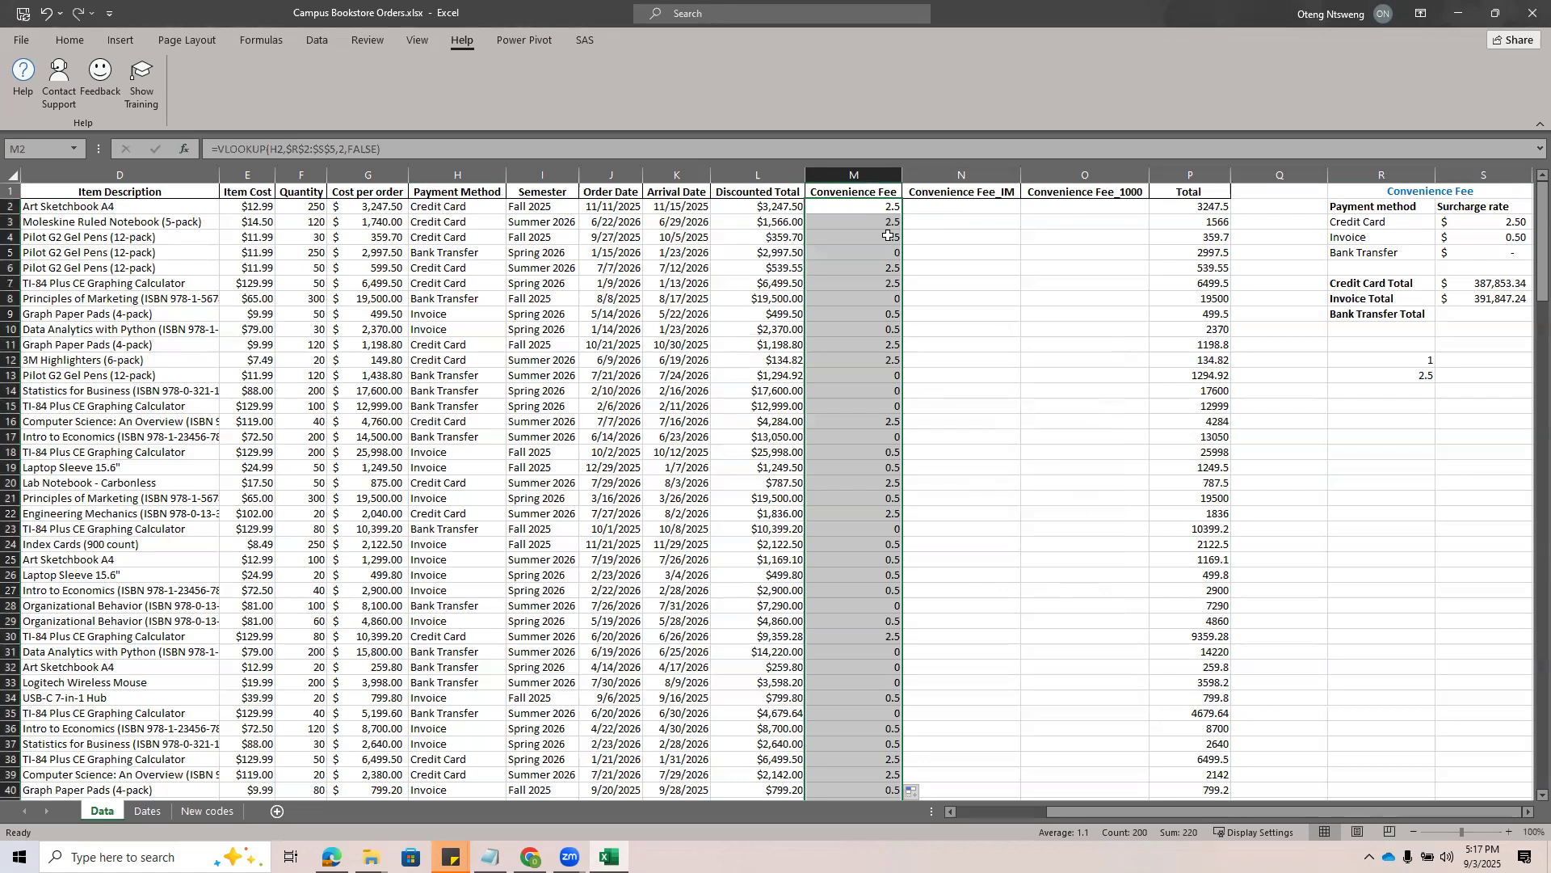